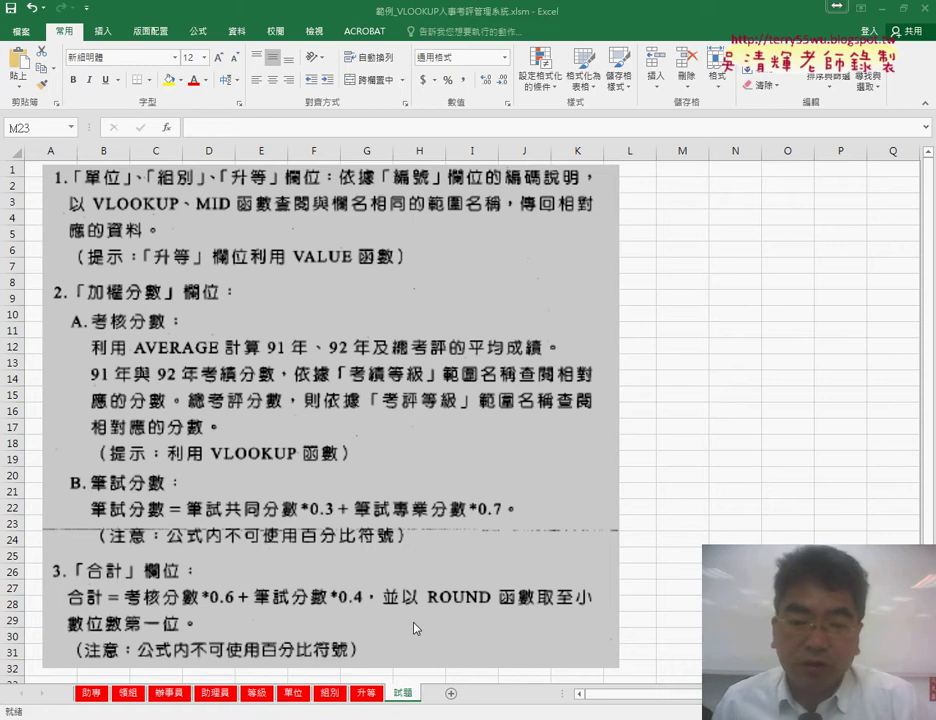
# - Clear the existing 合計 totals in column M of the 助專 sheet
pyautogui.click(93, 693)
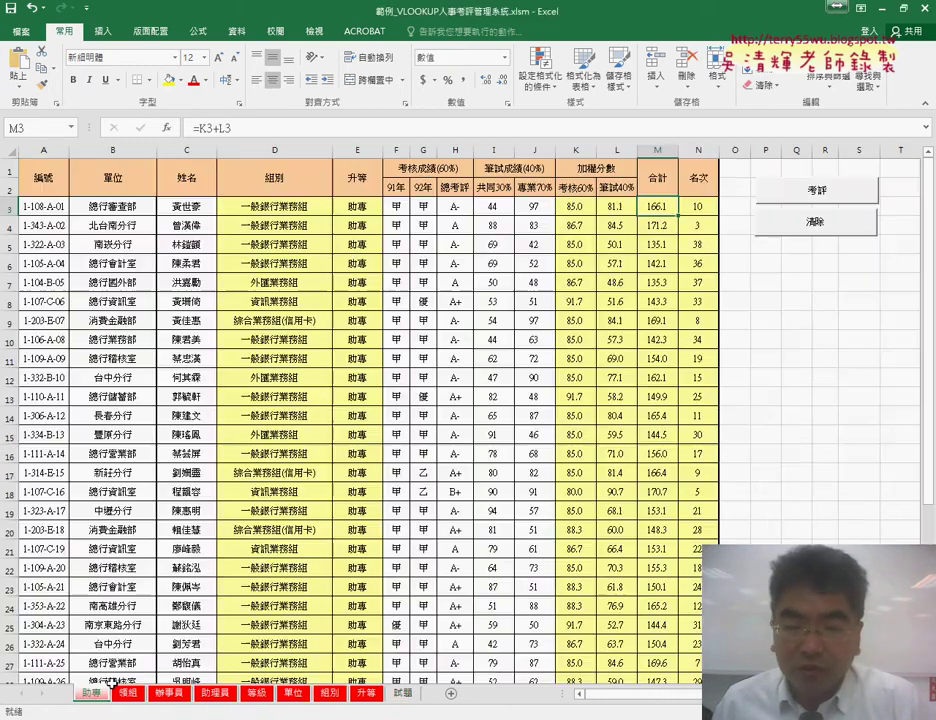
pyautogui.hotkey('ctrl', 'shift', 'Down')
pyautogui.press('Delete')
# - Enter =K3*0.6+L3*0.4 in M3 to get a weighted total of 83.4
pyautogui.click(641, 203)
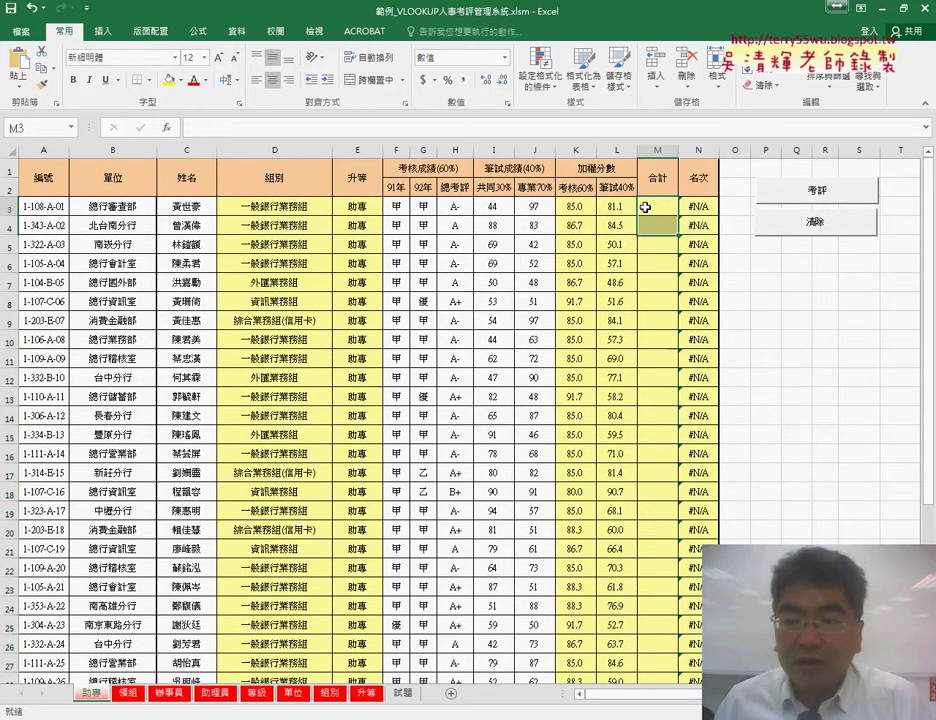
pyautogui.click(418, 132)
pyautogui.write('=')
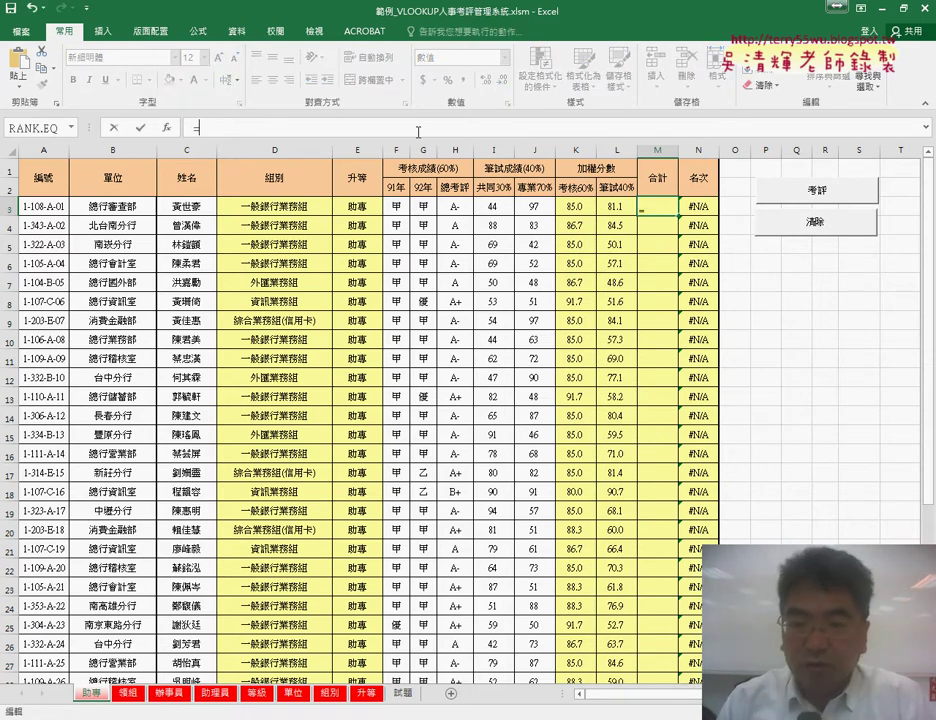
pyautogui.click(575, 204)
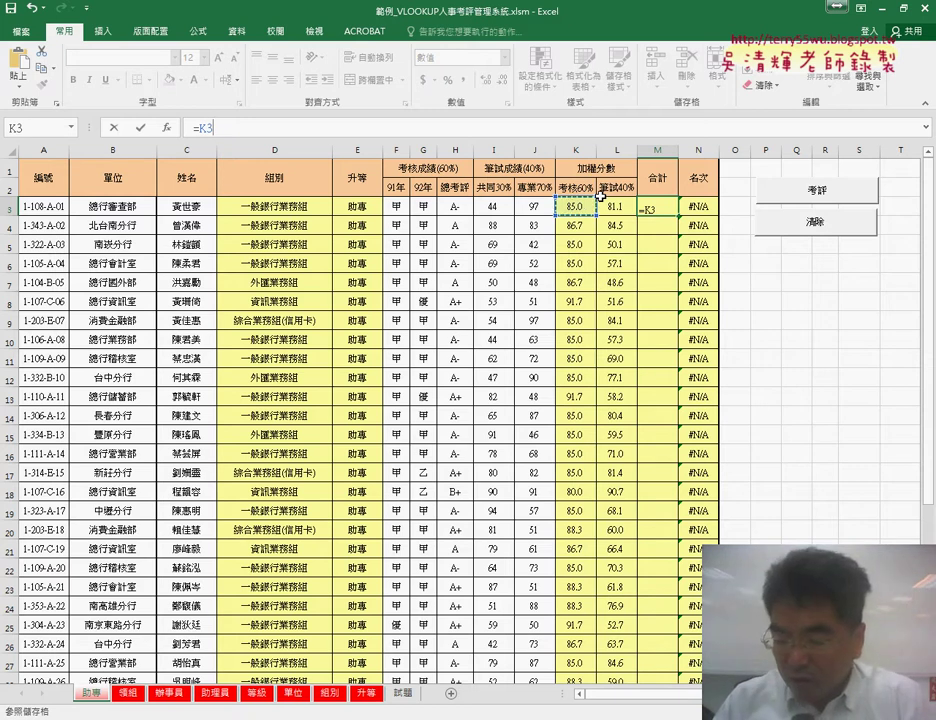
pyautogui.write('*0.6')
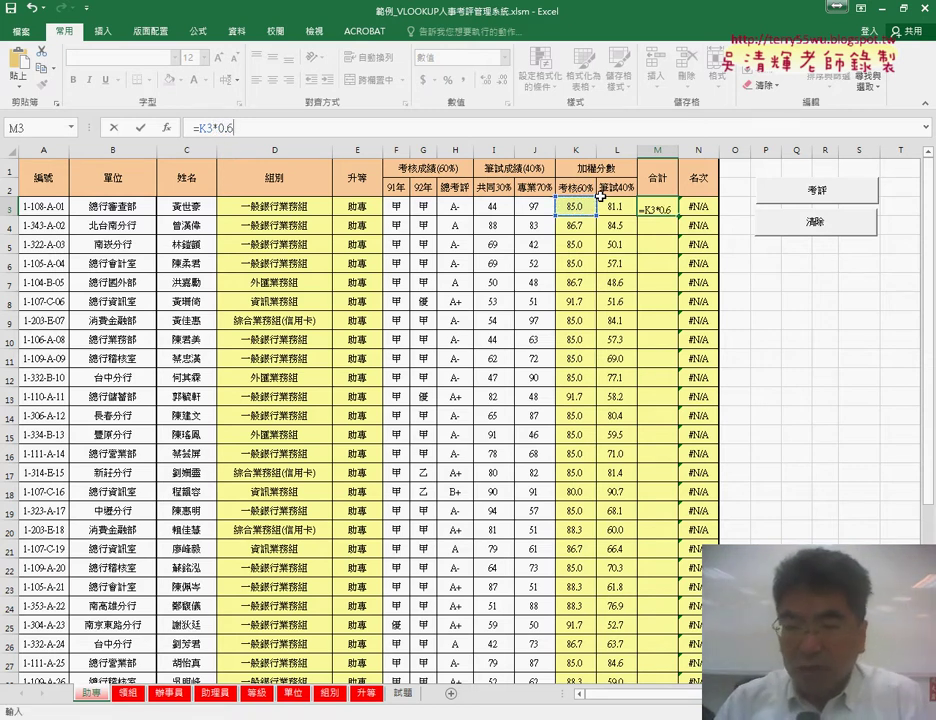
pyautogui.write('+')
pyautogui.click(615, 205)
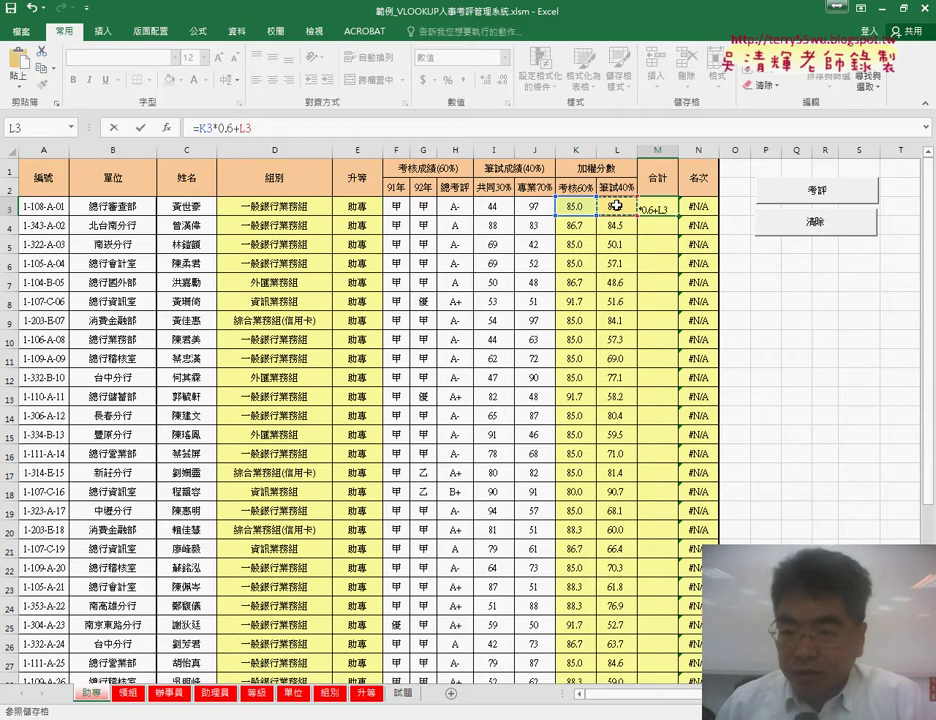
pyautogui.write('*0')
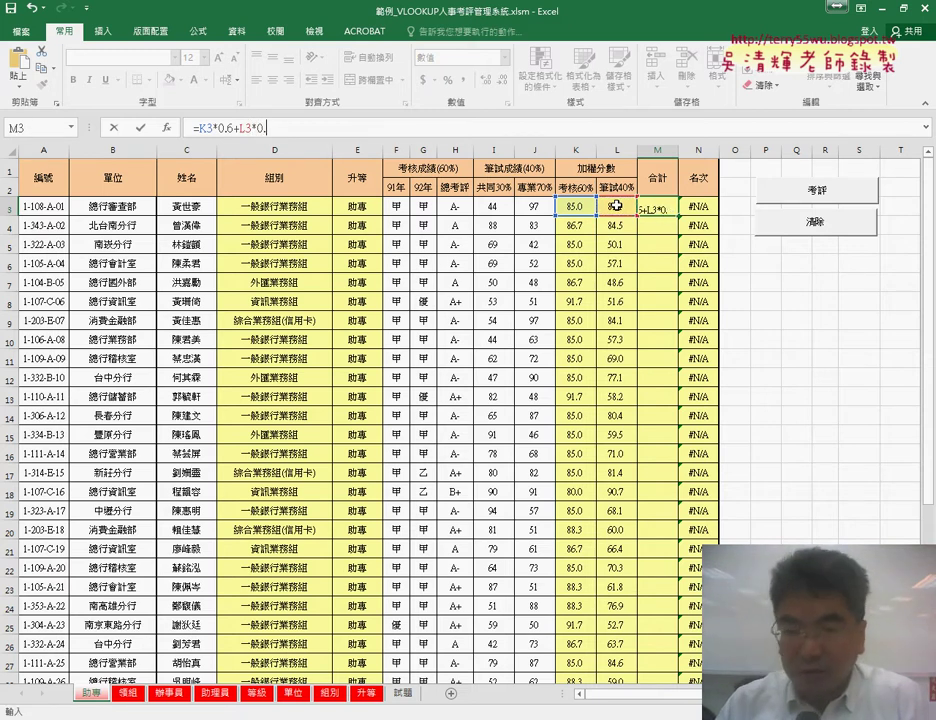
pyautogui.write('.4')
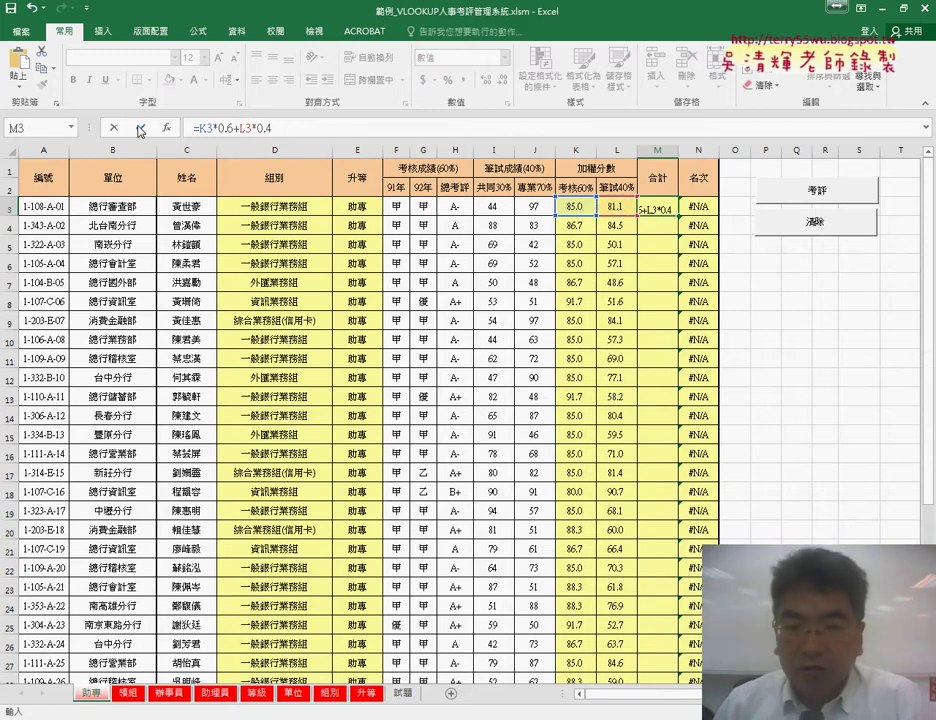
pyautogui.click(140, 127)
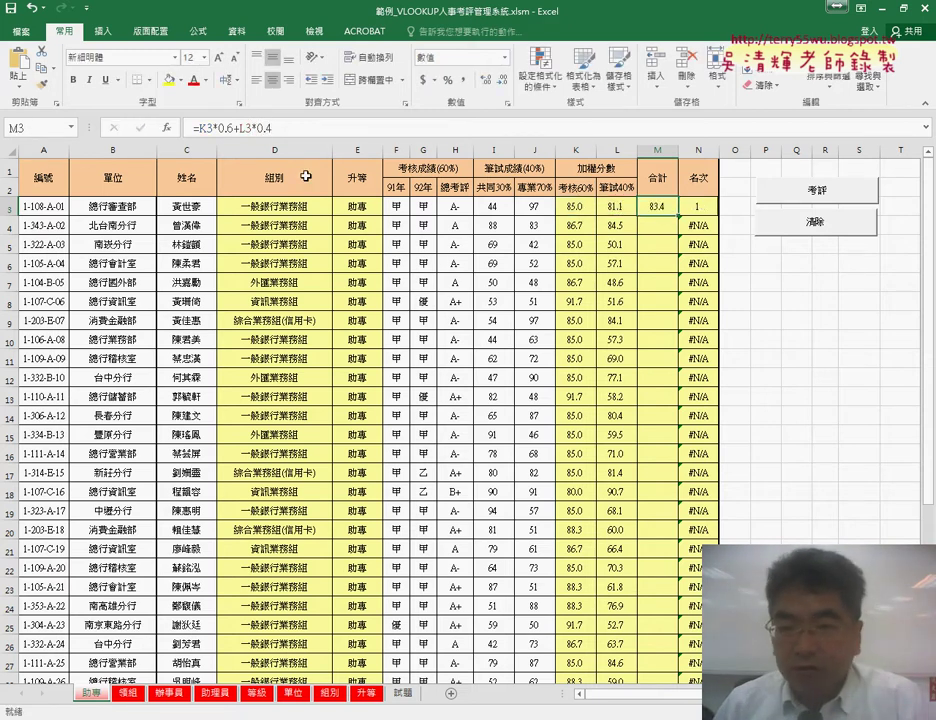
# - Fill the weighted total formula down column M and adjust its displayed decimal places
pyautogui.doubleClick(677, 214)
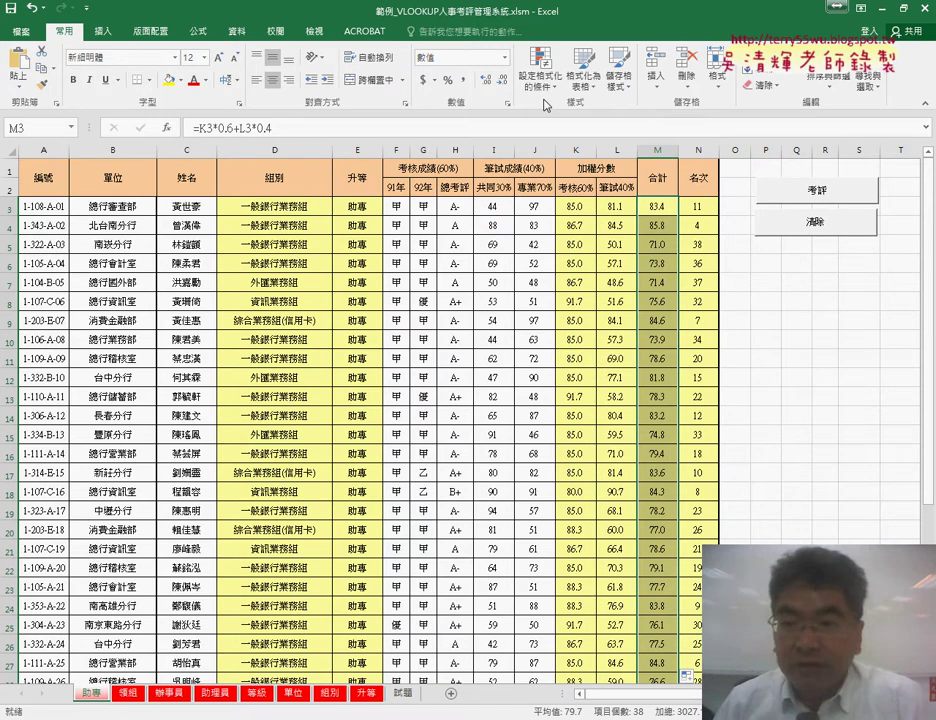
pyautogui.click(488, 80)
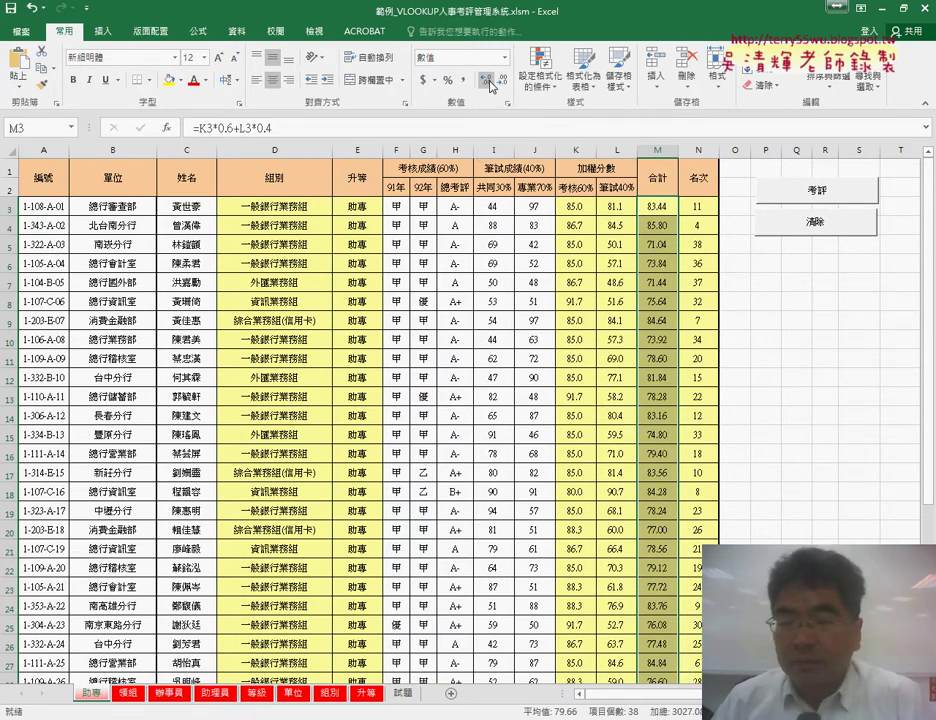
pyautogui.hotkey('ctrl', 'z')
pyautogui.click(488, 82)
pyautogui.click(488, 84)
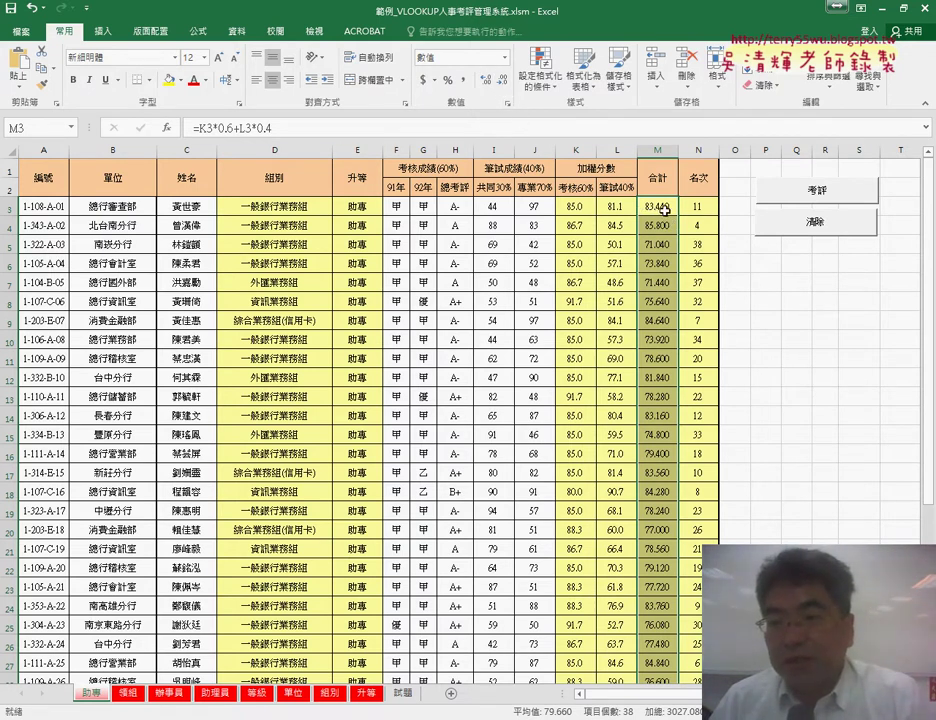
pyautogui.click(504, 80)
pyautogui.click(504, 80)
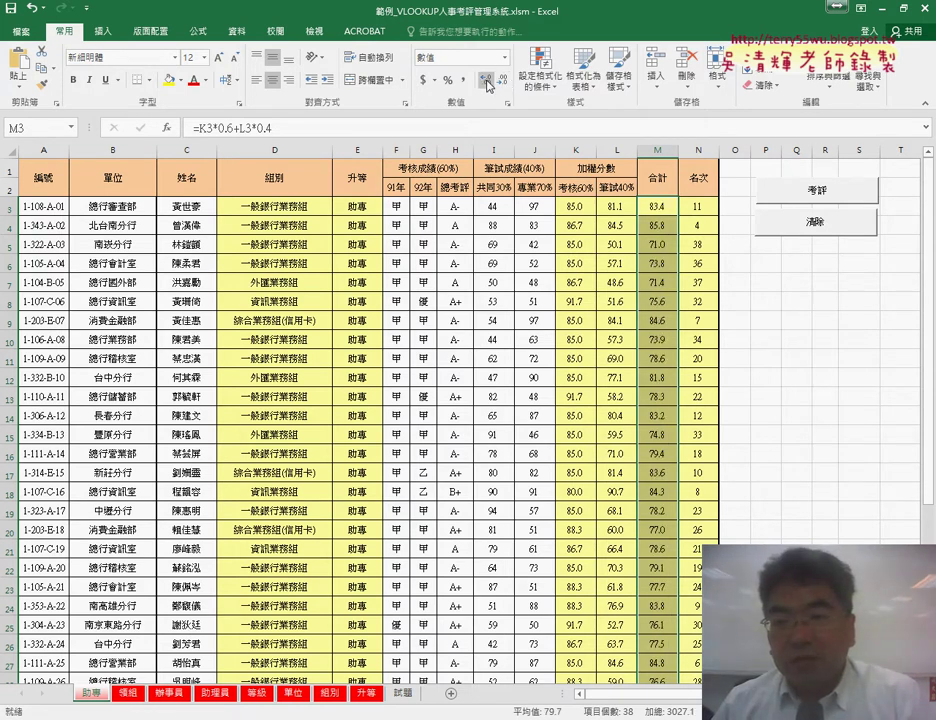
pyautogui.click(487, 84)
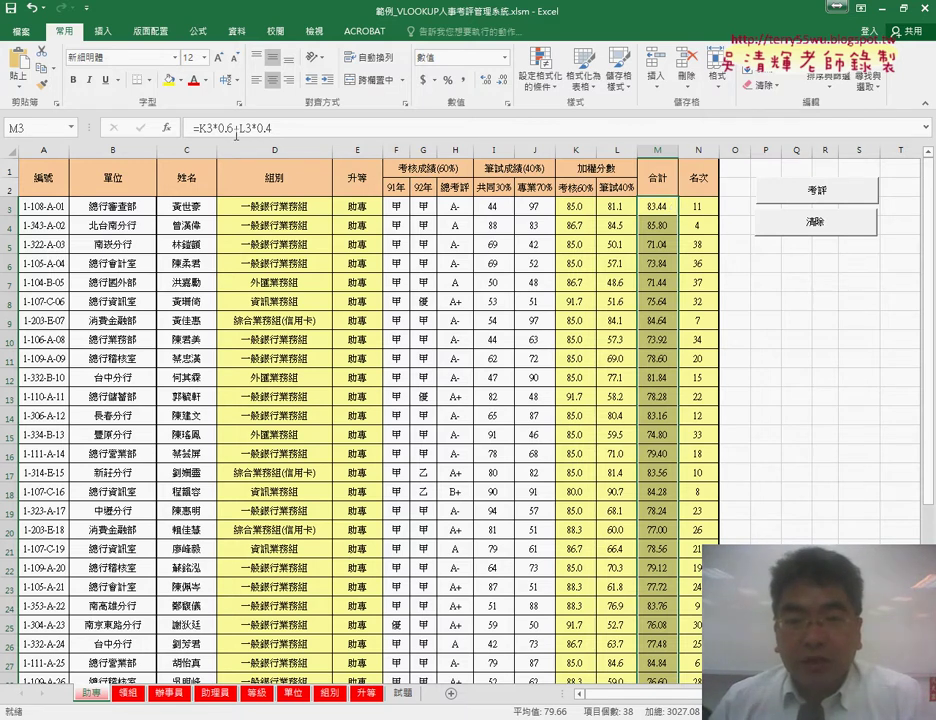
# - Change M3 to =ROUND(K3*0.6+L3*0.4,1) and fill it down the 合計 column
pyautogui.click(198, 129)
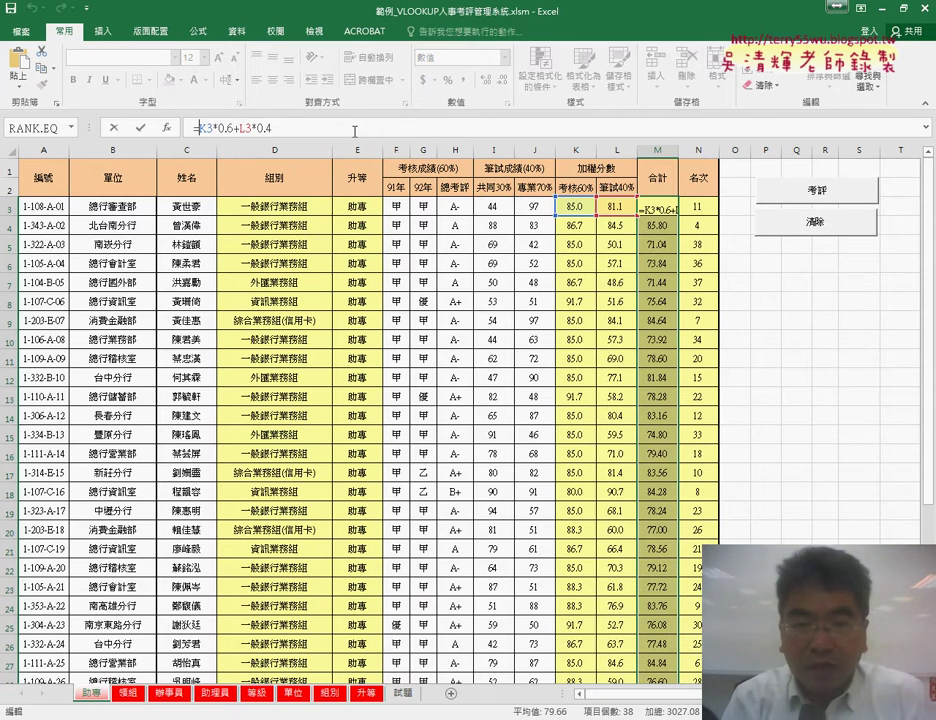
pyautogui.write('r')
pyautogui.write('ound')
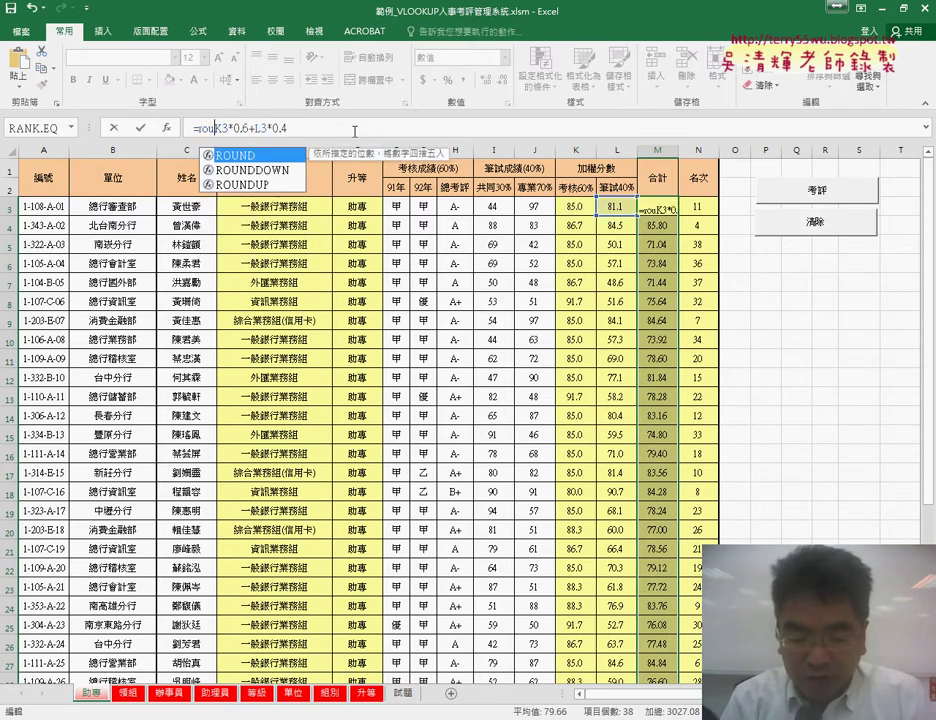
pyautogui.write('(')
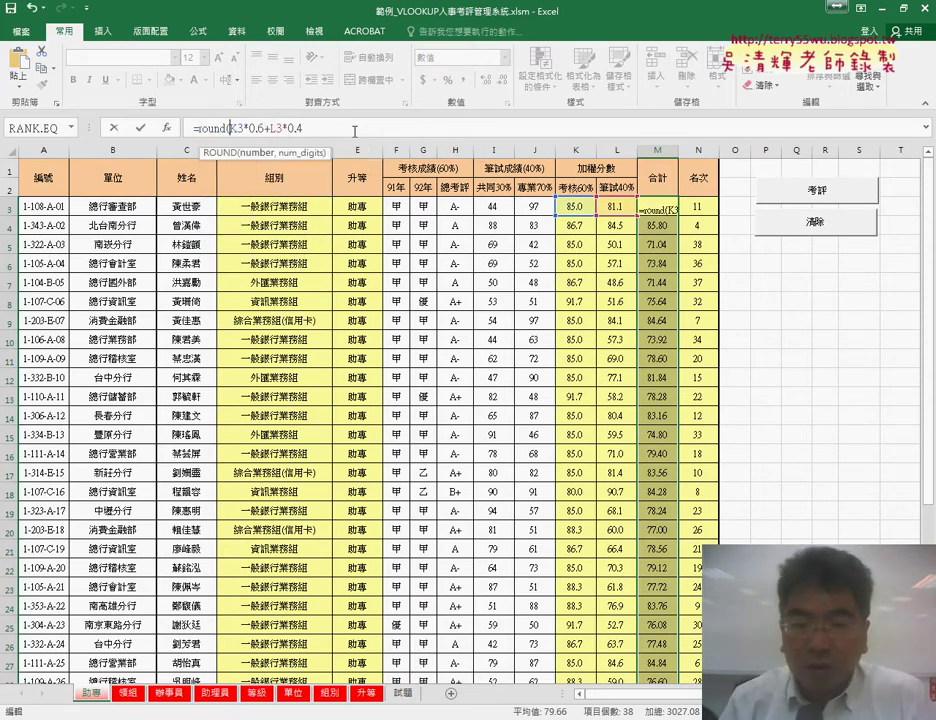
pyautogui.click(354, 130)
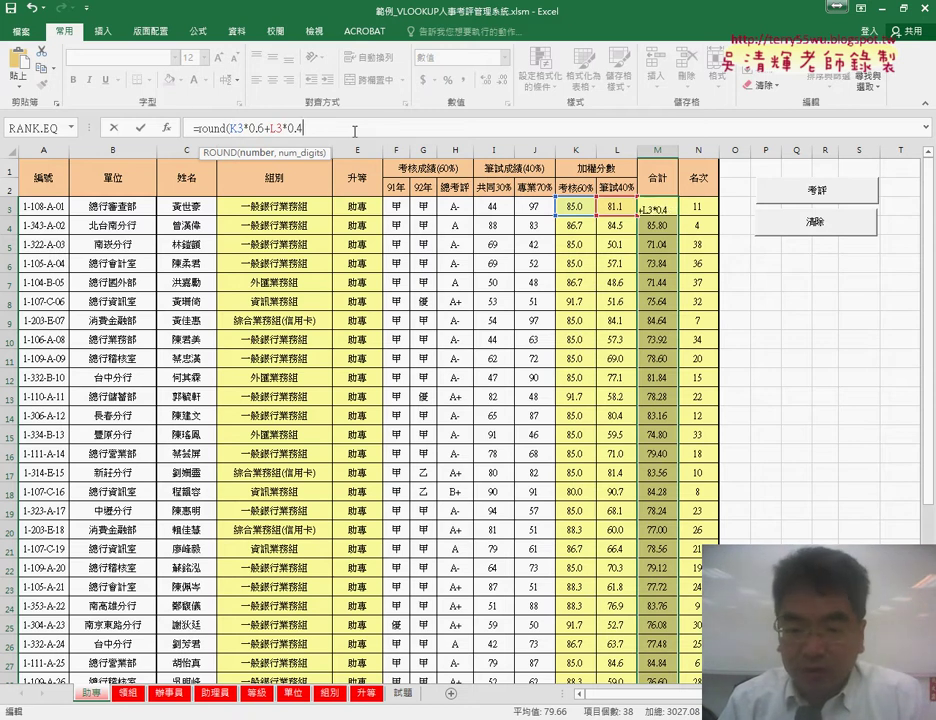
pyautogui.write(',')
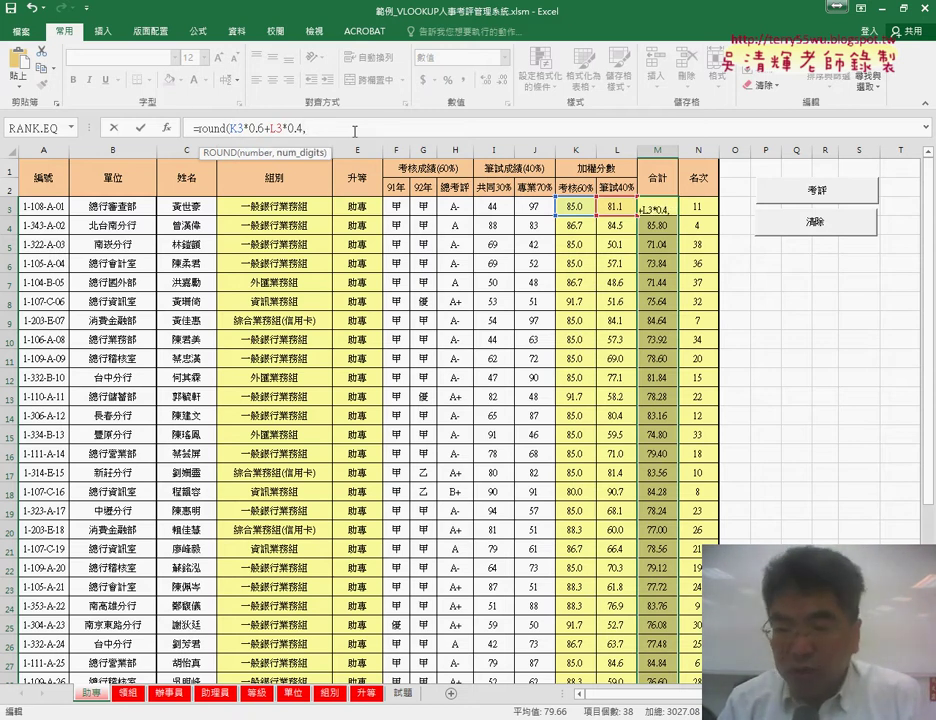
pyautogui.write('1')
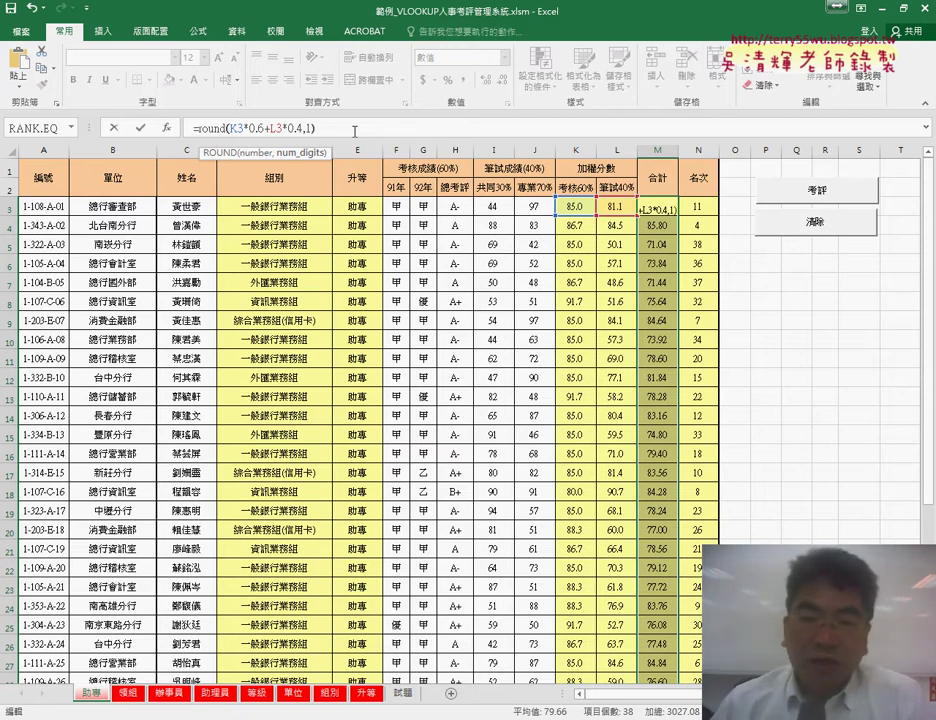
pyautogui.write(')')
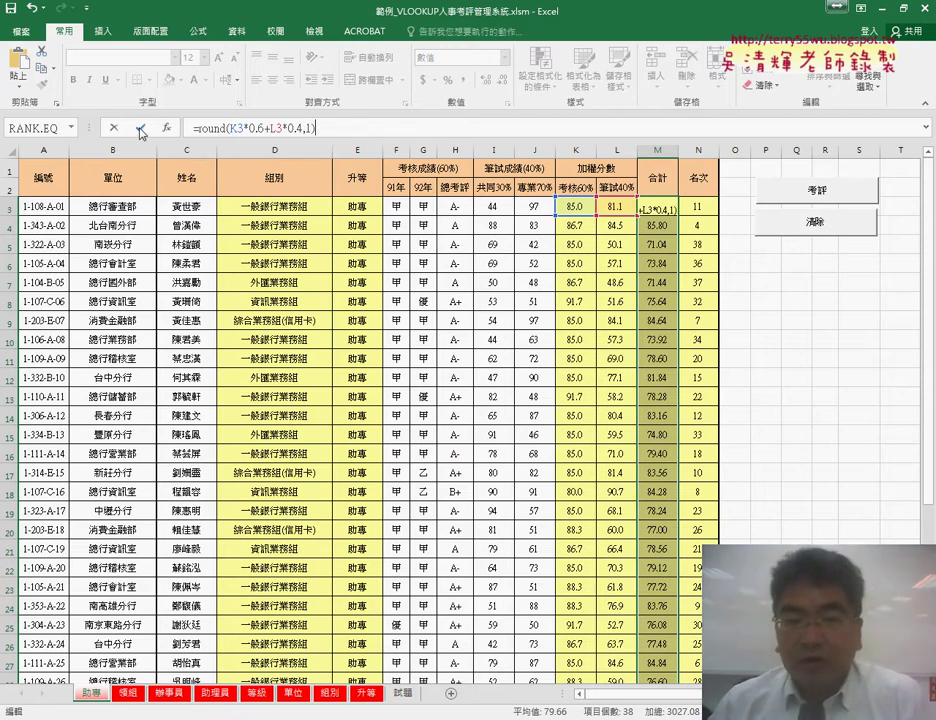
pyautogui.press('Return')
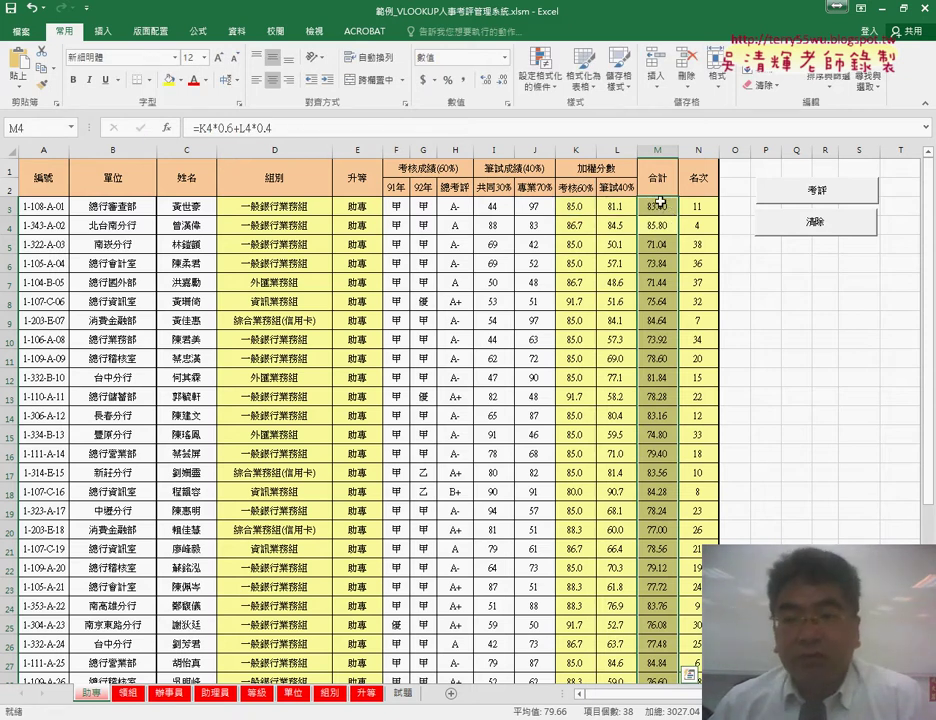
pyautogui.click(664, 206)
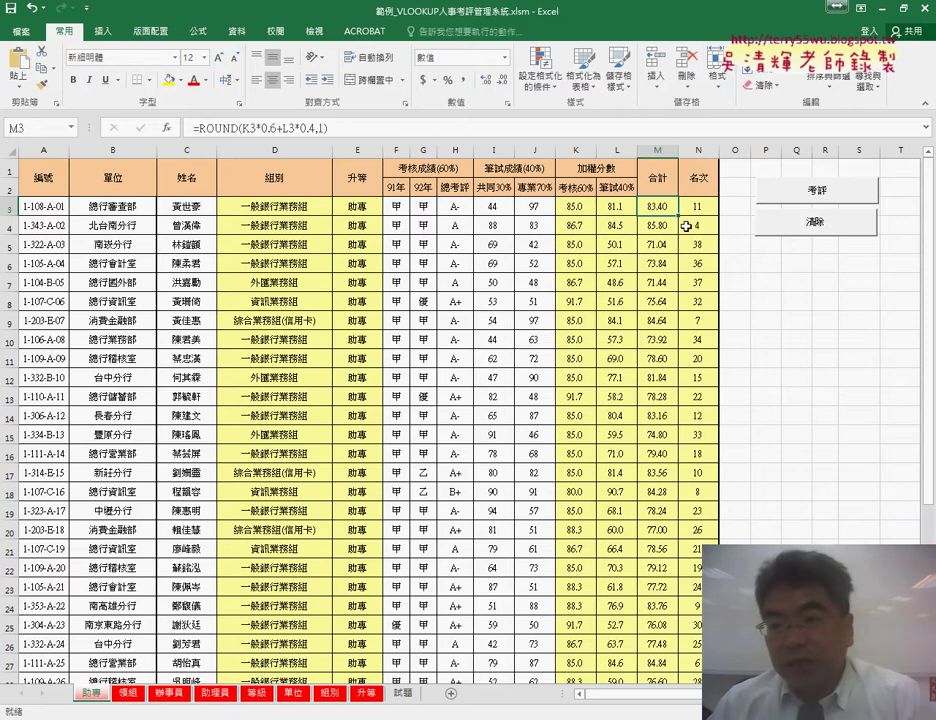
pyautogui.doubleClick(678, 215)
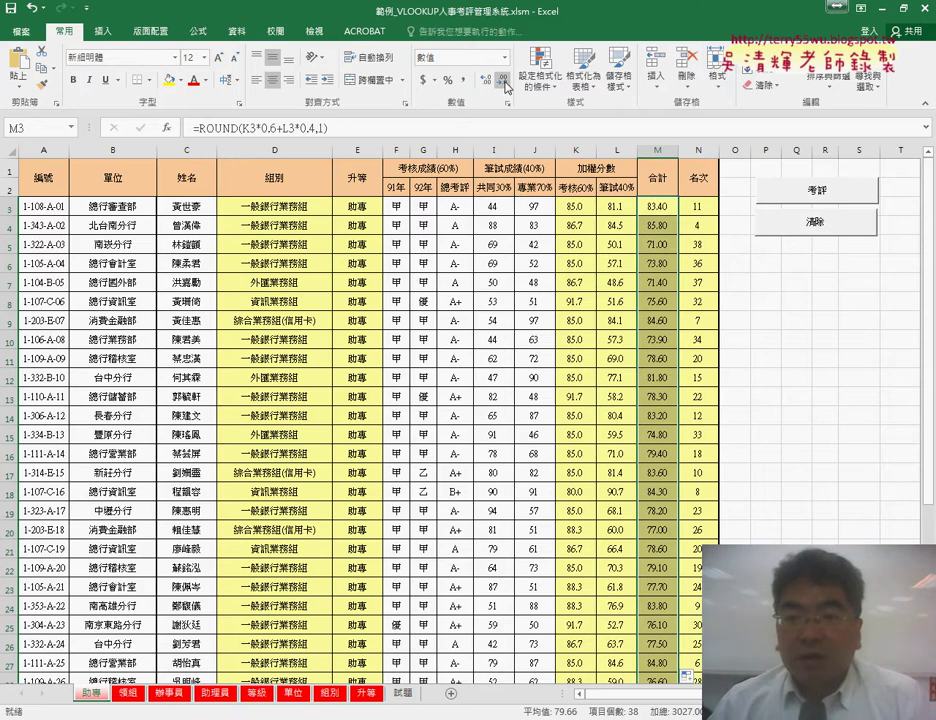
# - Reduce the 合計 totals to one displayed decimal, so M3 shows 83.4 and M5 71.0
pyautogui.click(505, 87)
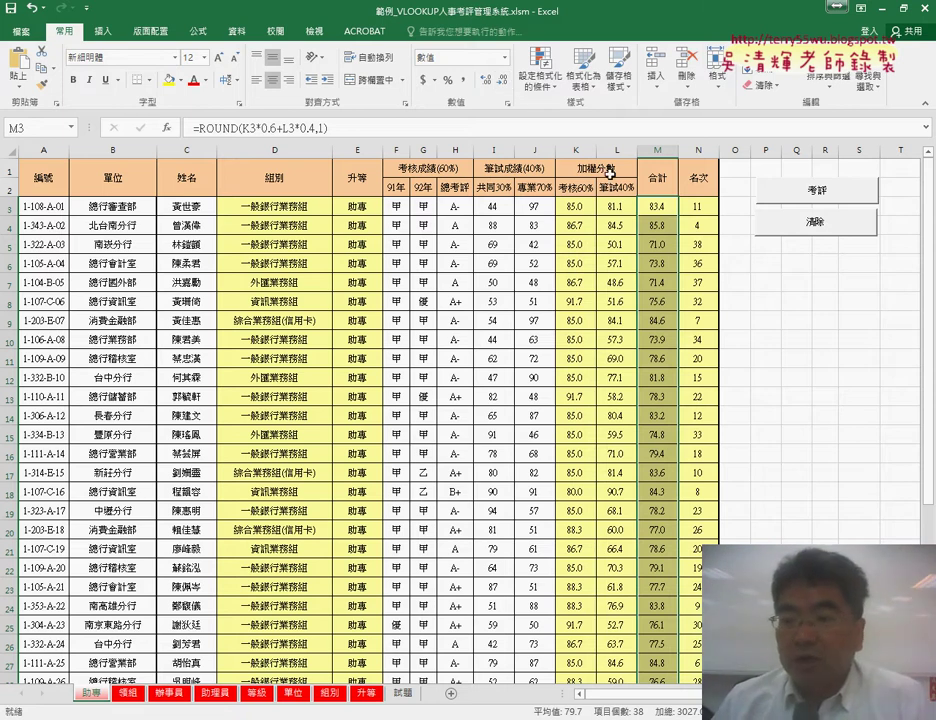
pyautogui.click(655, 205)
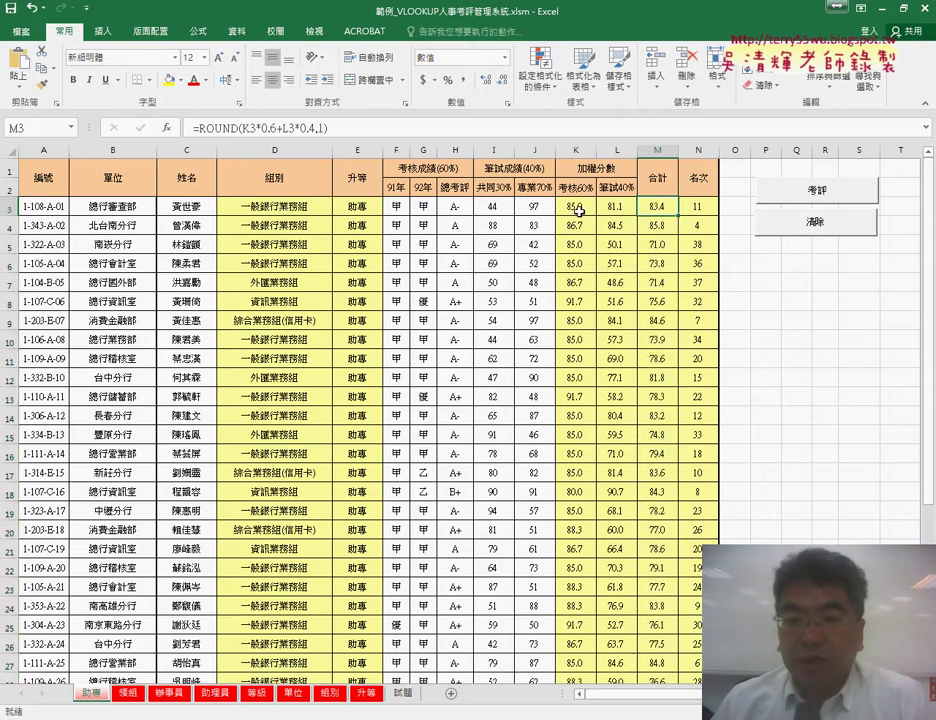
pyautogui.click(113, 207)
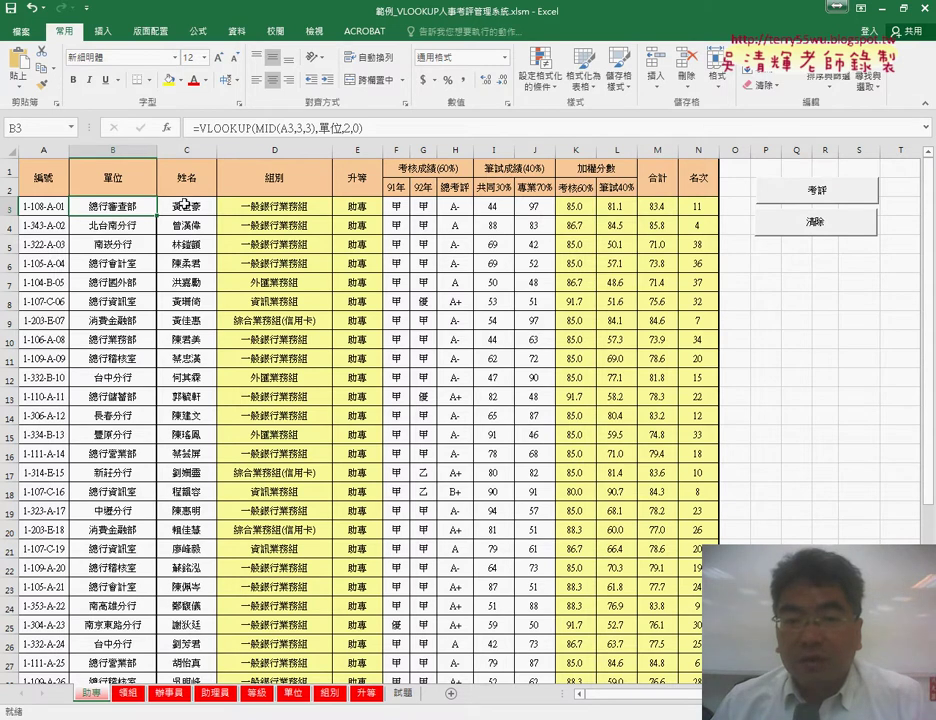
pyautogui.click(198, 206)
pyautogui.click(140, 206)
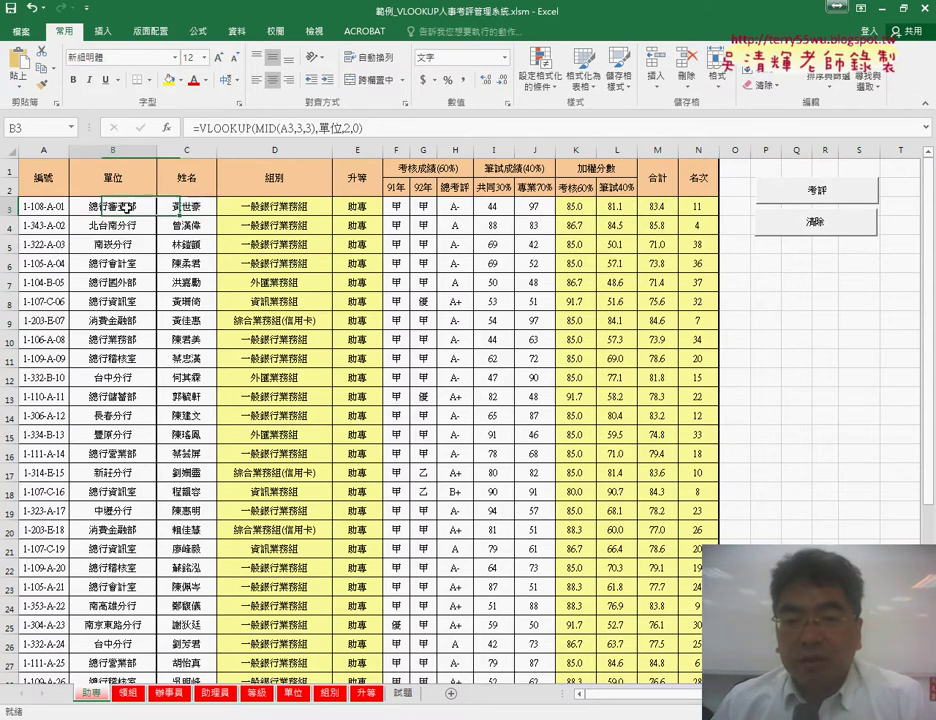
pyautogui.click(311, 205)
pyautogui.click(368, 207)
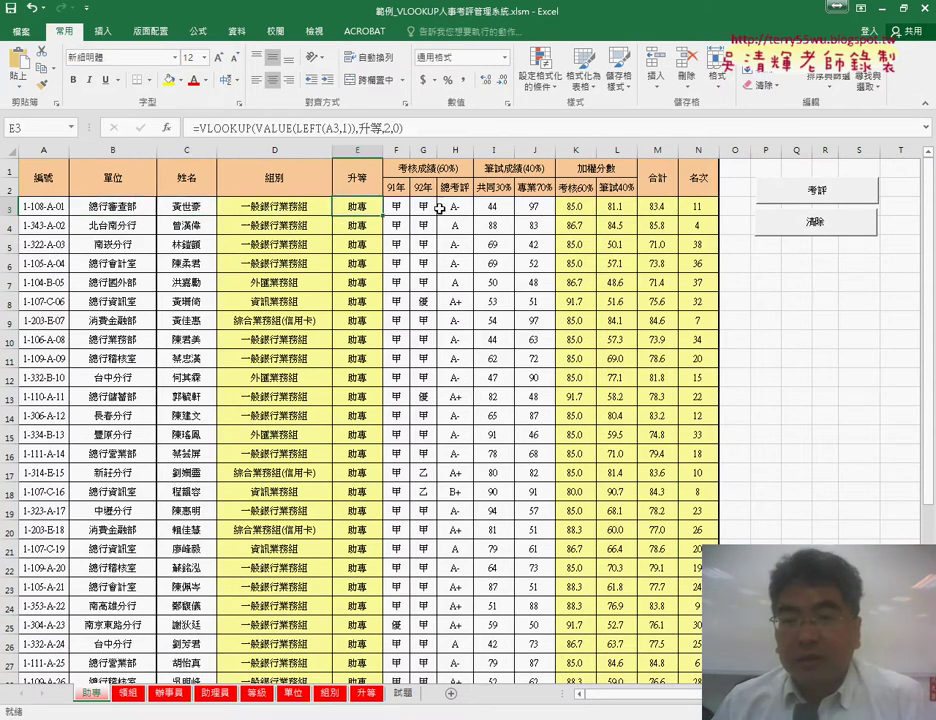
pyautogui.click(588, 206)
pyautogui.click(676, 205)
pyautogui.click(693, 205)
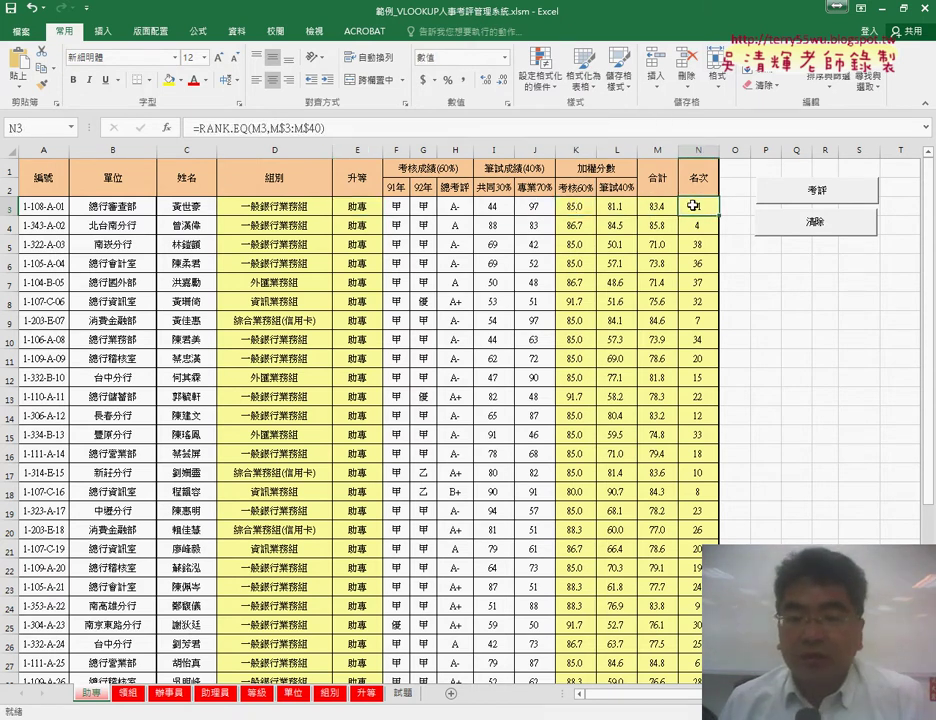
pyautogui.click(136, 697)
pyautogui.click(169, 697)
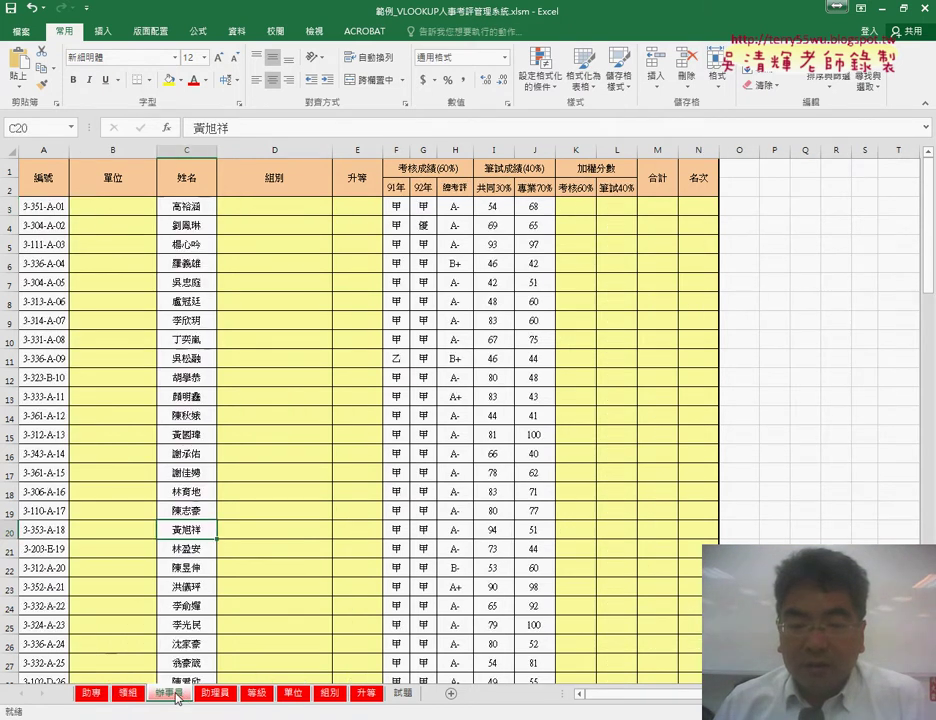
pyautogui.click(209, 697)
pyautogui.click(120, 697)
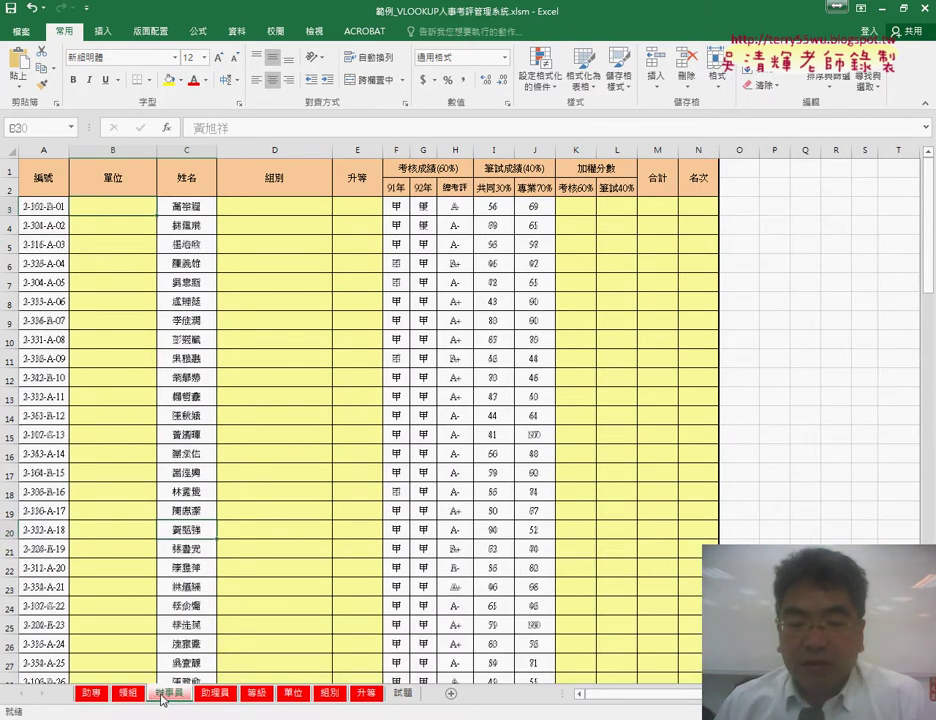
pyautogui.click(209, 697)
pyautogui.click(101, 700)
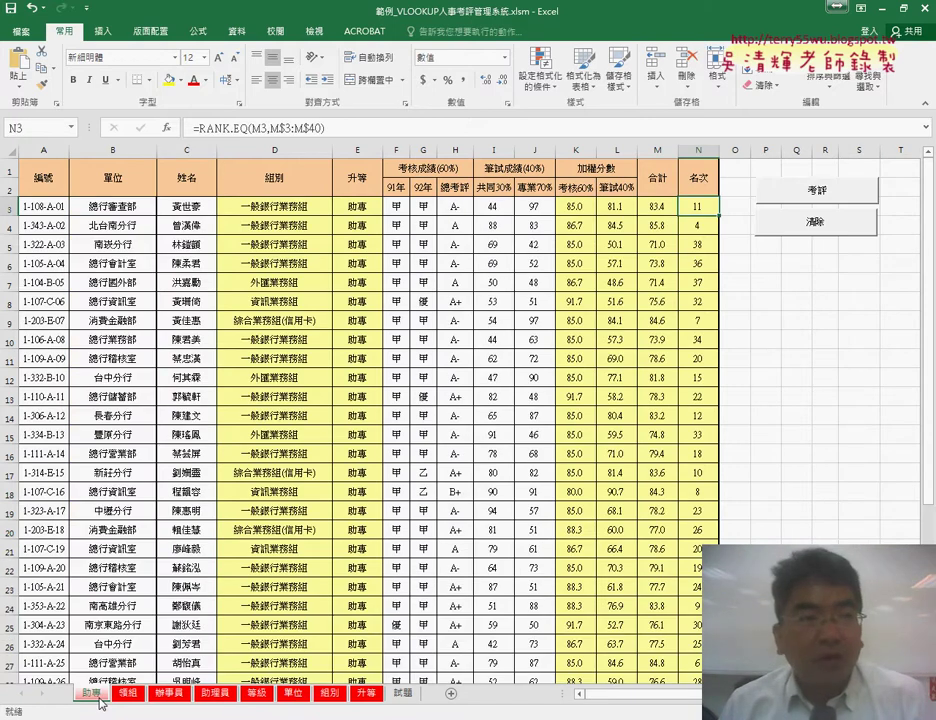
pyautogui.click(169, 693)
pyautogui.click(217, 693)
pyautogui.click(92, 694)
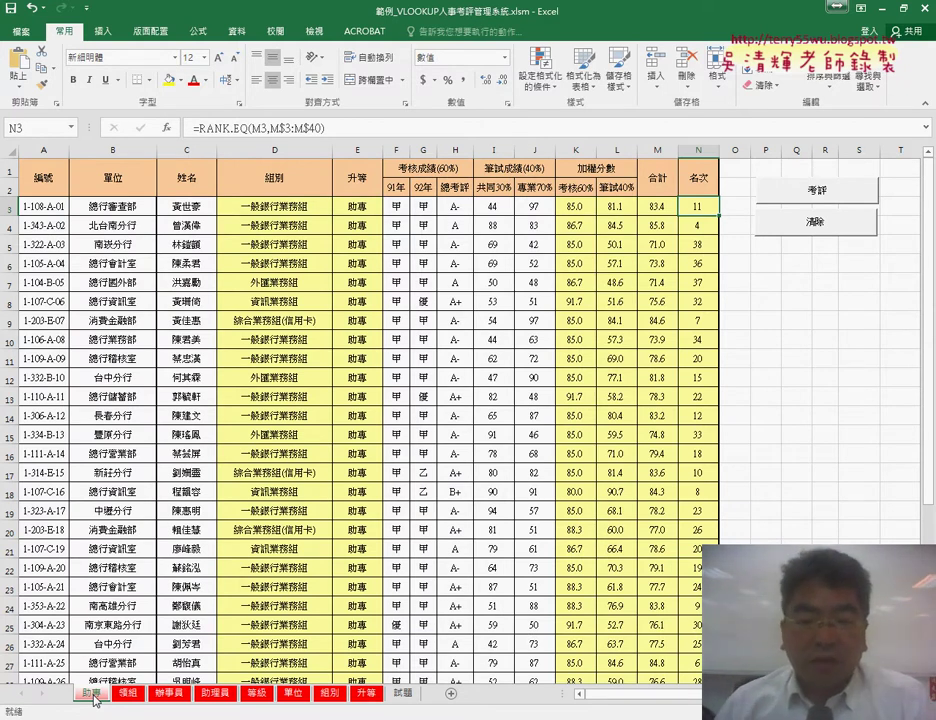
# - Compare the completed 助專 sheet, including B3's VLOOKUP, with the empty 領組 and 助理員 sheets
pyautogui.click(113, 207)
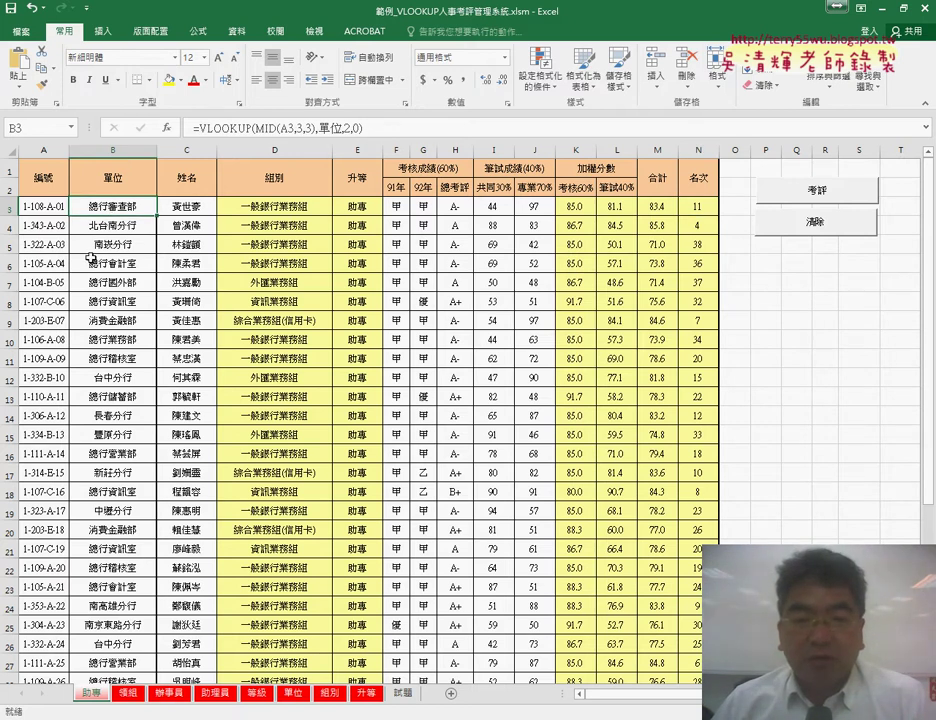
pyautogui.click(127, 692)
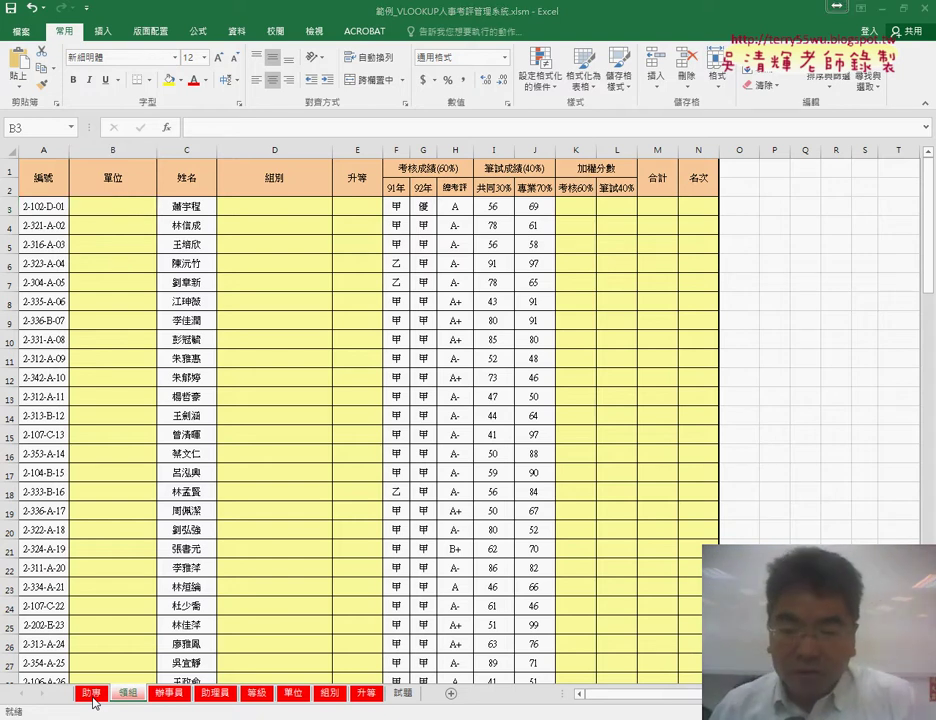
pyautogui.click(92, 694)
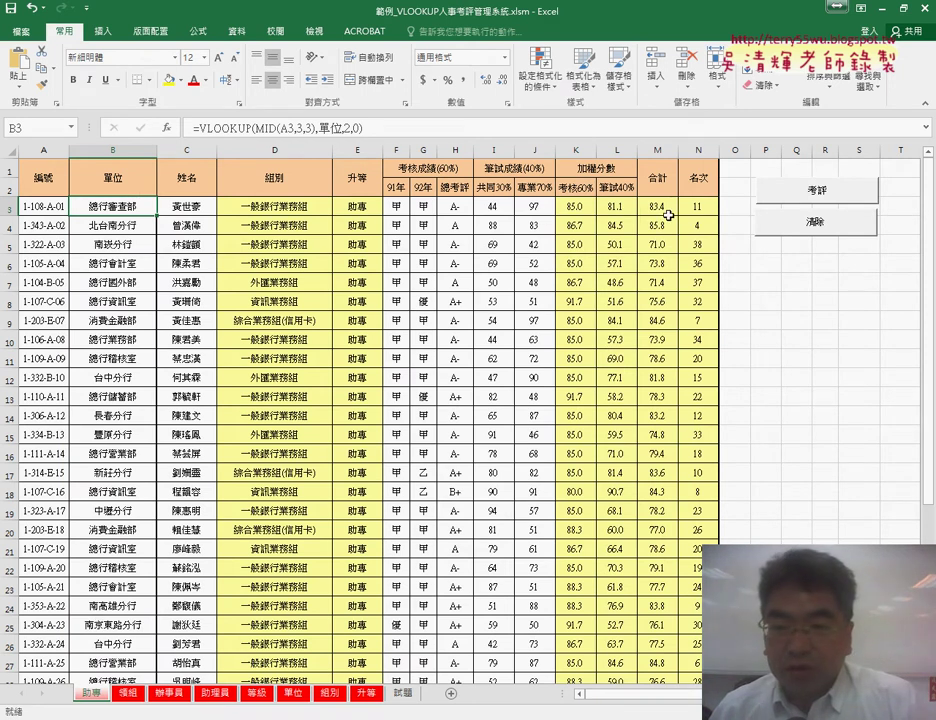
pyautogui.click(126, 694)
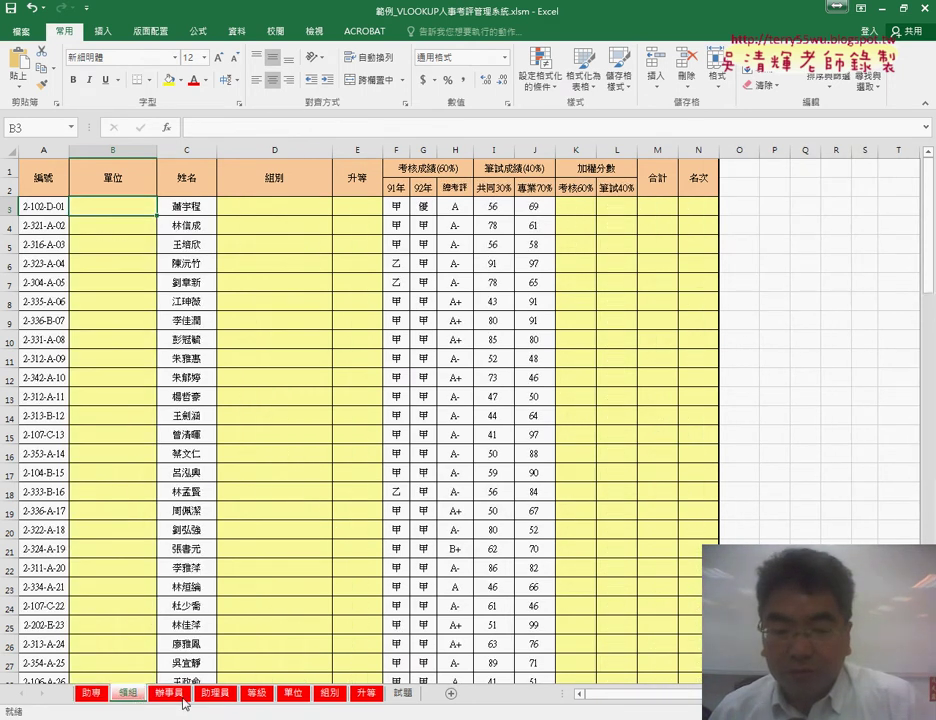
pyautogui.click(172, 694)
pyautogui.click(218, 694)
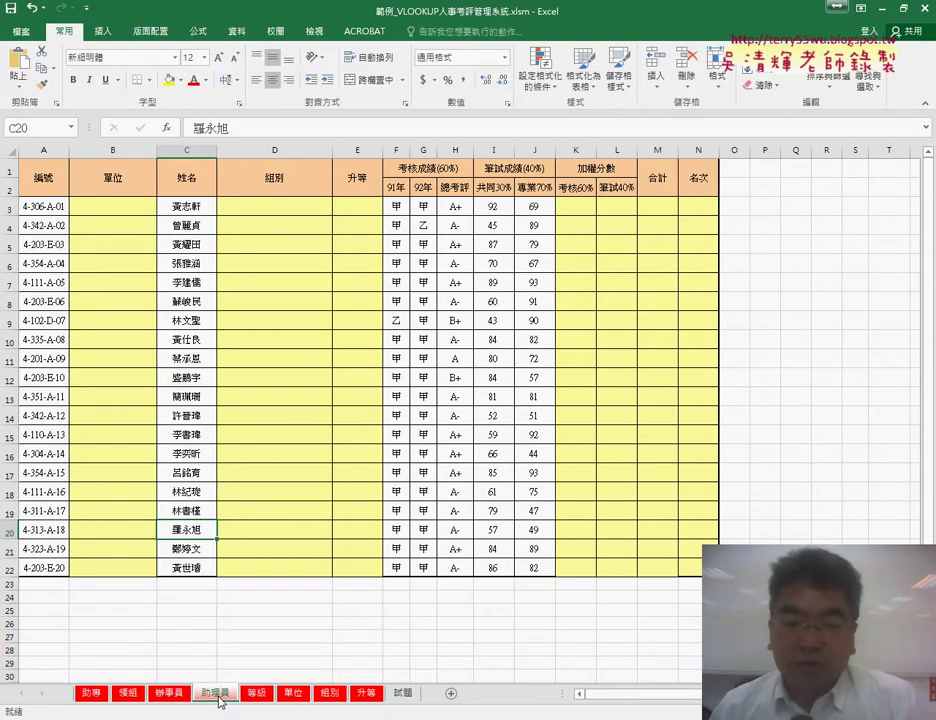
pyautogui.click(90, 694)
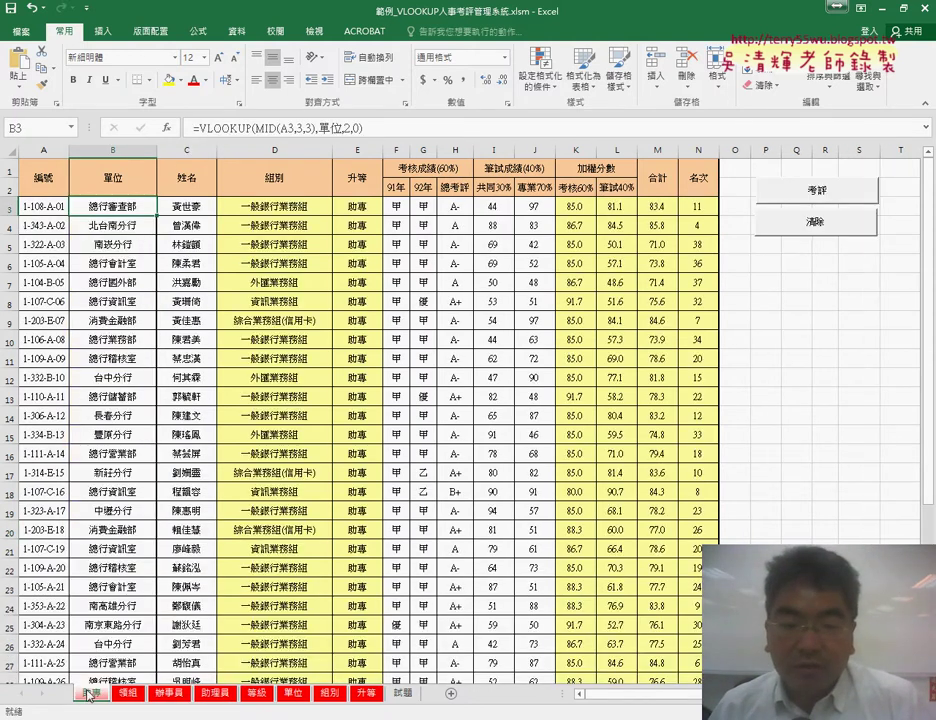
# - After checking 領組's empty row 3, group the sheets 助專 through 助理員
pyautogui.click(127, 693)
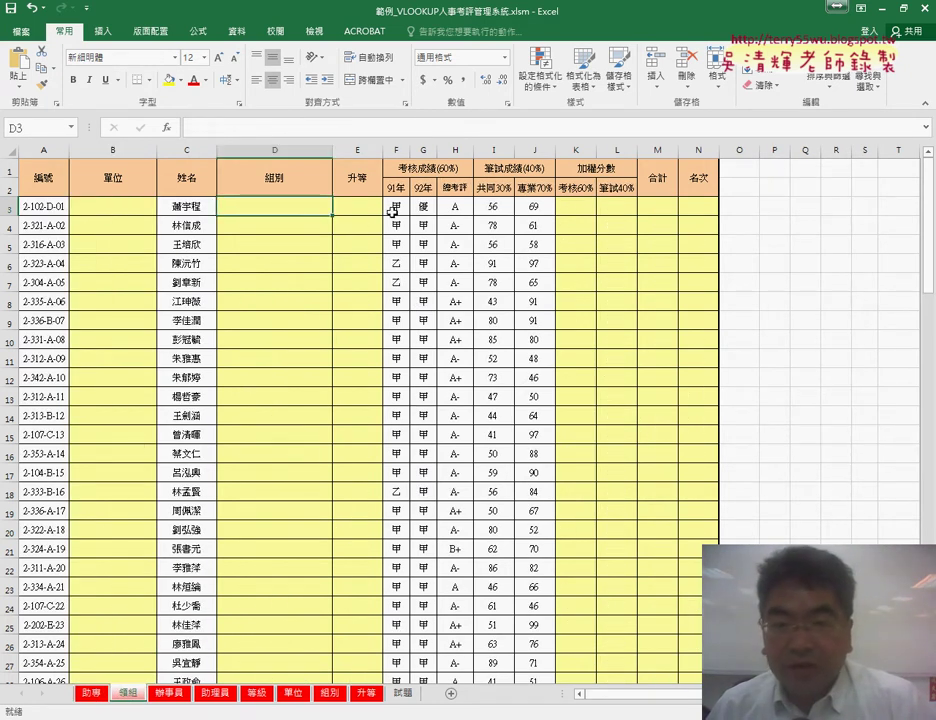
pyautogui.click(619, 211)
pyautogui.click(73, 206)
pyautogui.press('Right')
pyautogui.press('Right')
pyautogui.press('Right')
pyautogui.press('Right')
pyautogui.press('Right')
pyautogui.press('Right')
pyautogui.press('Right')
pyautogui.press('Right')
pyautogui.press('Right')
pyautogui.press('Right')
pyautogui.press('Right')
pyautogui.press('Right')
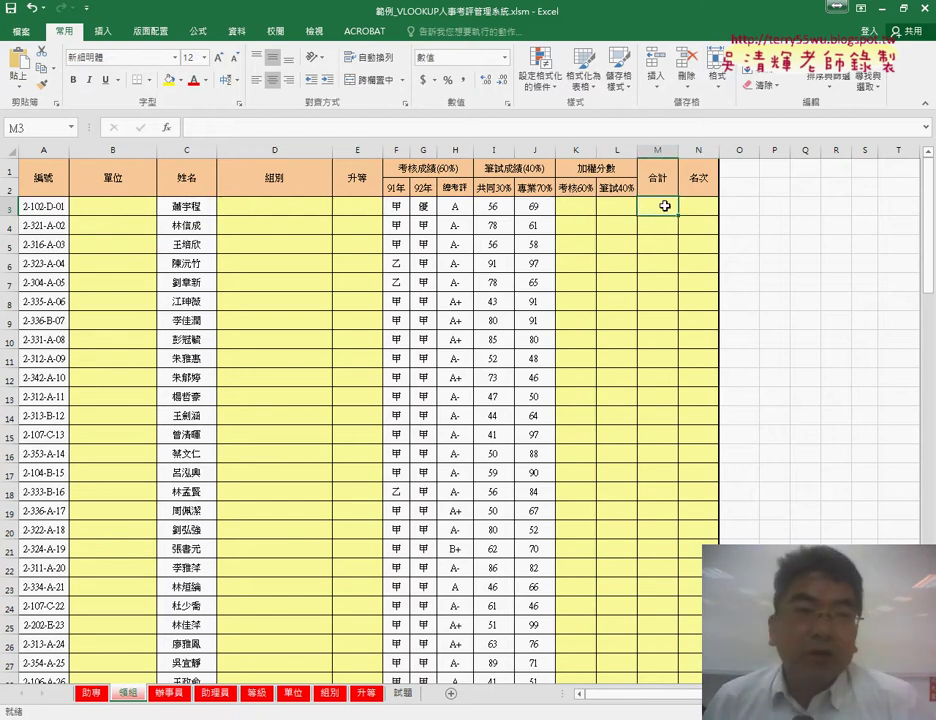
pyautogui.click(91, 693)
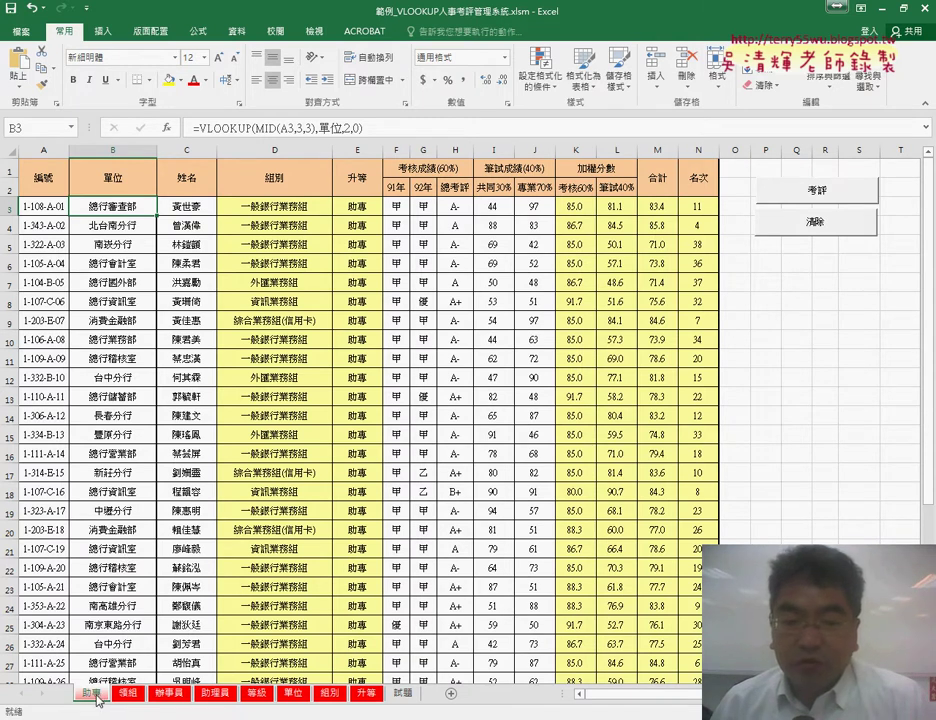
pyautogui.keyDown('shift'); pyautogui.click(213, 693); pyautogui.keyUp('shift')
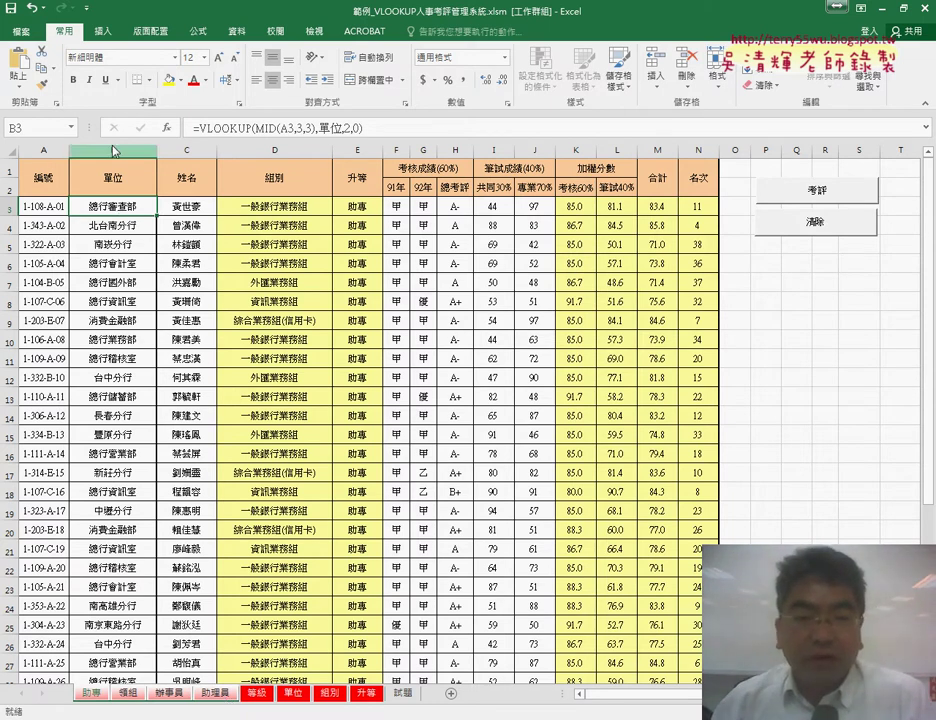
# - Re-enter the B3, D3 and E3 lookup formulas across all grouped sheets
pyautogui.click(226, 128)
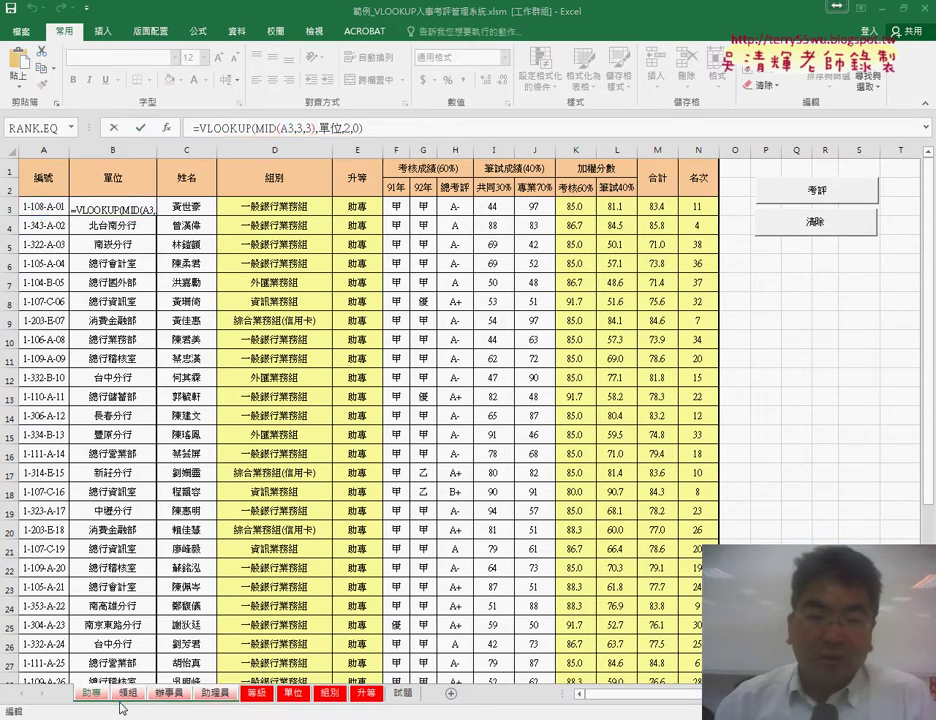
pyautogui.click(141, 129)
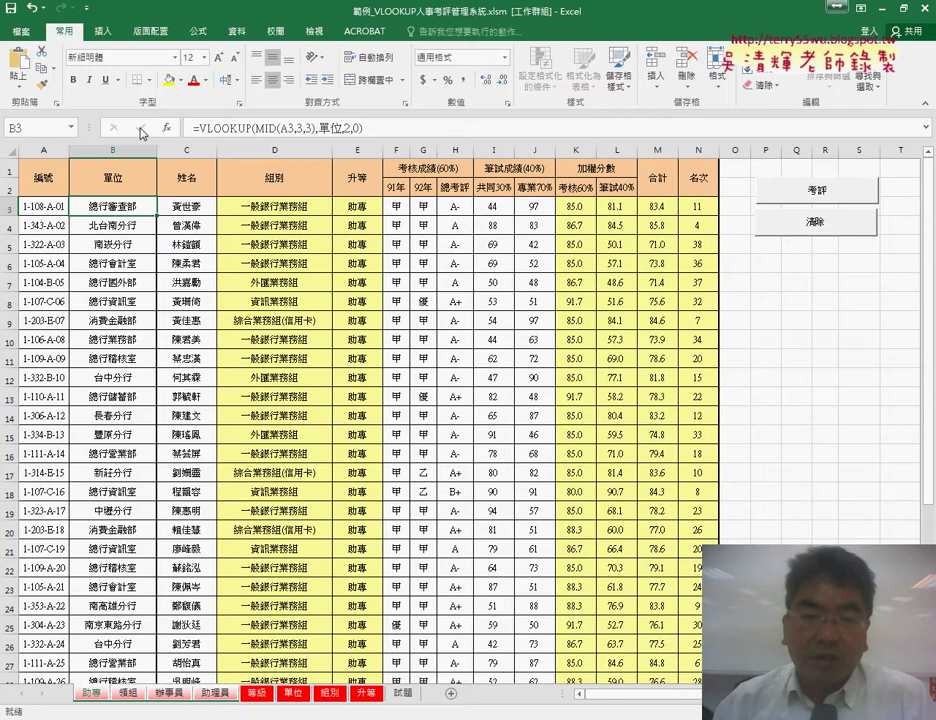
pyautogui.doubleClick(278, 209)
pyautogui.click(141, 129)
pyautogui.click(347, 215)
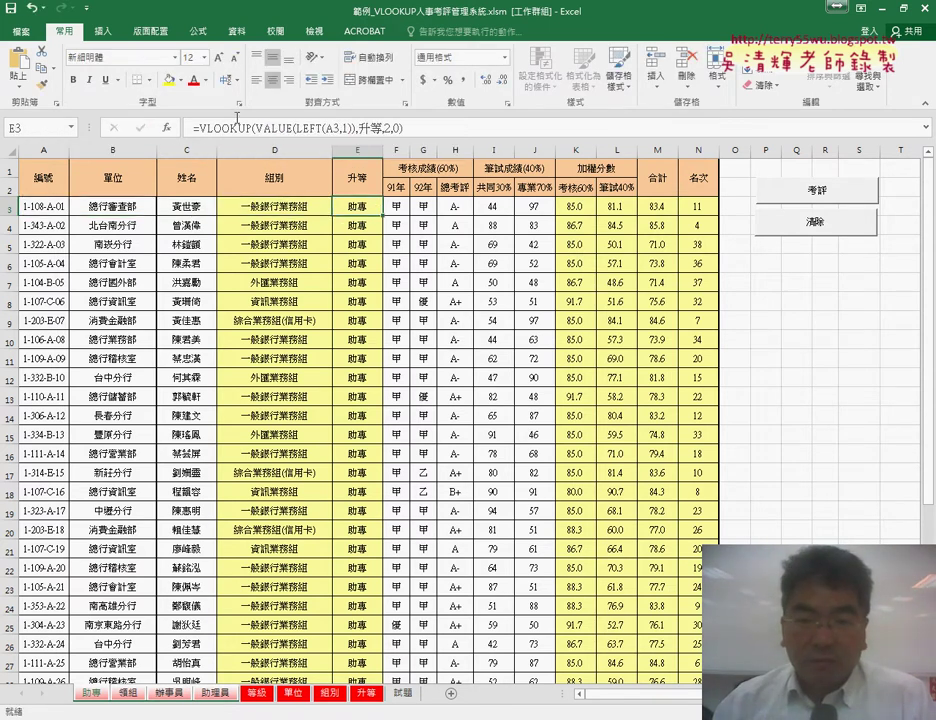
pyautogui.doubleClick(347, 215)
pyautogui.click(141, 129)
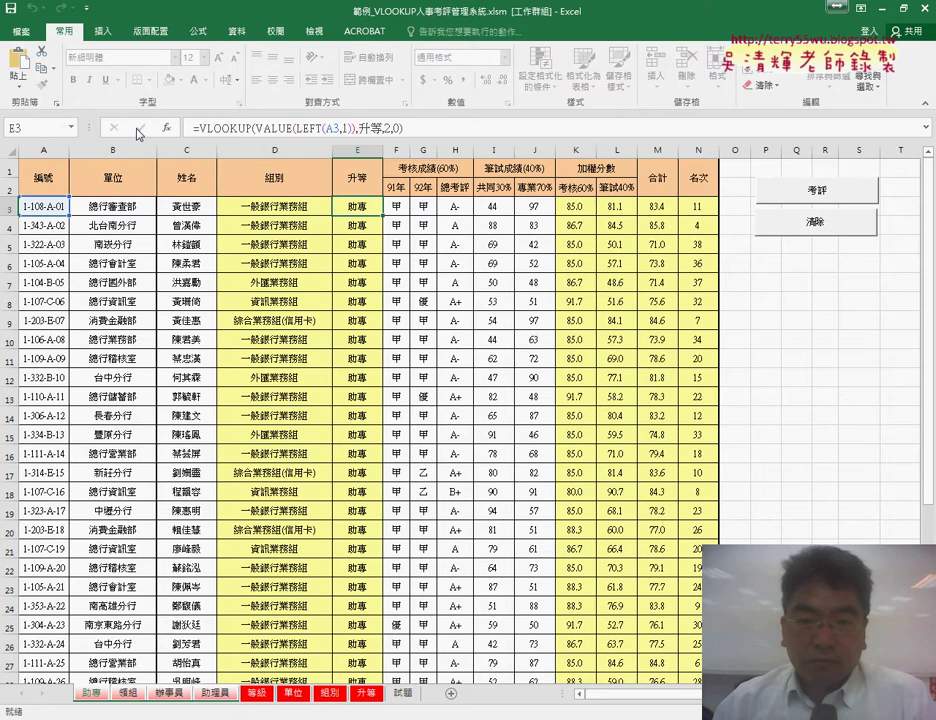
# - Re-enter K3, L3, M3 and the N3 RANK.EQ formula on all grouped sheets
pyautogui.click(585, 206)
pyautogui.click(330, 138)
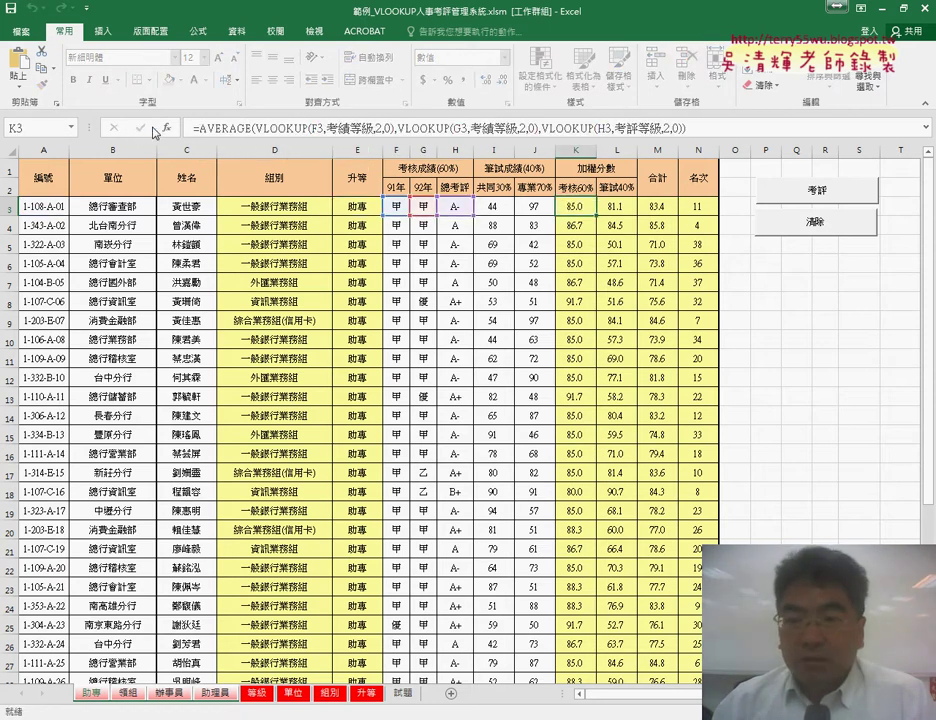
pyautogui.press('Escape')
pyautogui.click(617, 205)
pyautogui.doubleClick(617, 205)
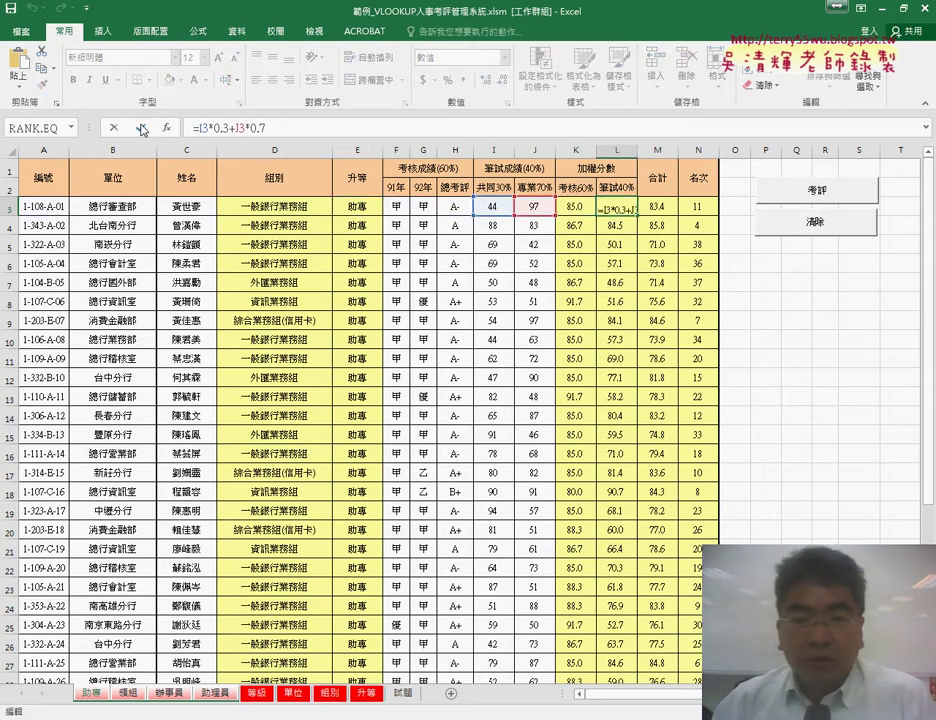
pyautogui.press('Escape')
pyautogui.click(656, 205)
pyautogui.doubleClick(656, 205)
pyautogui.press('Escape')
pyautogui.click(706, 207)
pyautogui.doubleClick(706, 207)
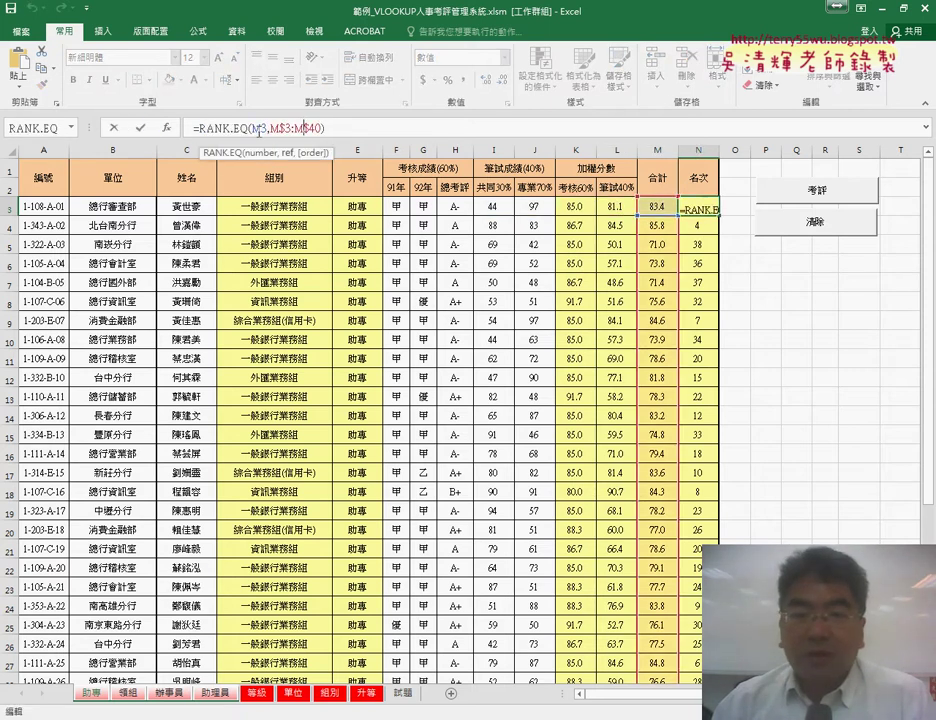
pyautogui.click(138, 128)
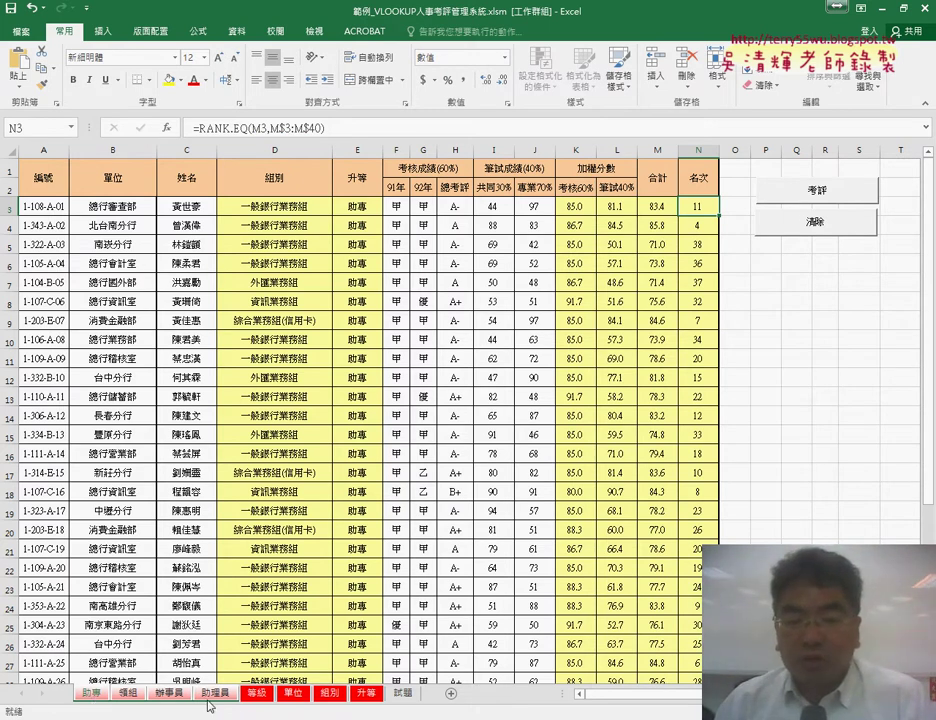
# - Check that row 3 on 領組, 辦事員 and 助理員 now carries the grouped formulas
pyautogui.click(138, 700)
pyautogui.click(92, 694)
pyautogui.click(131, 695)
pyautogui.click(168, 694)
pyautogui.click(214, 694)
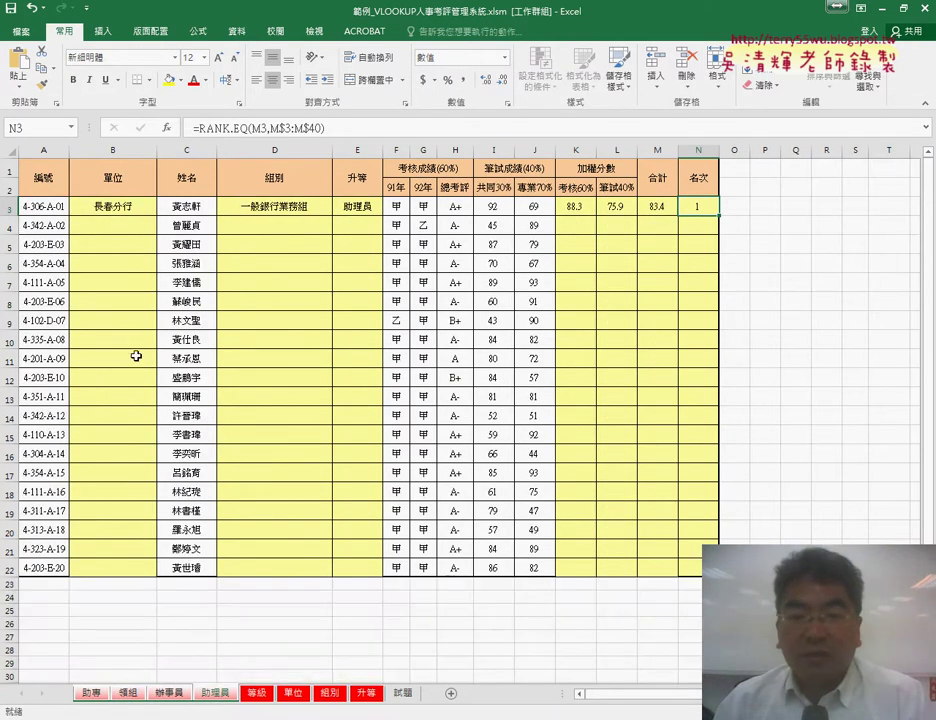
pyautogui.click(92, 696)
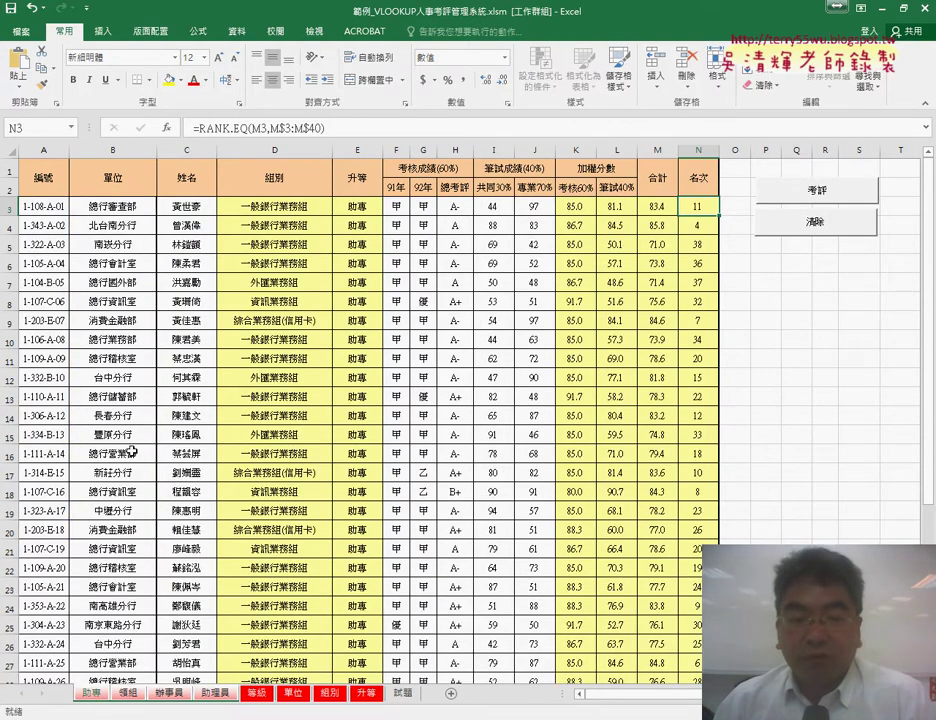
pyautogui.click(134, 695)
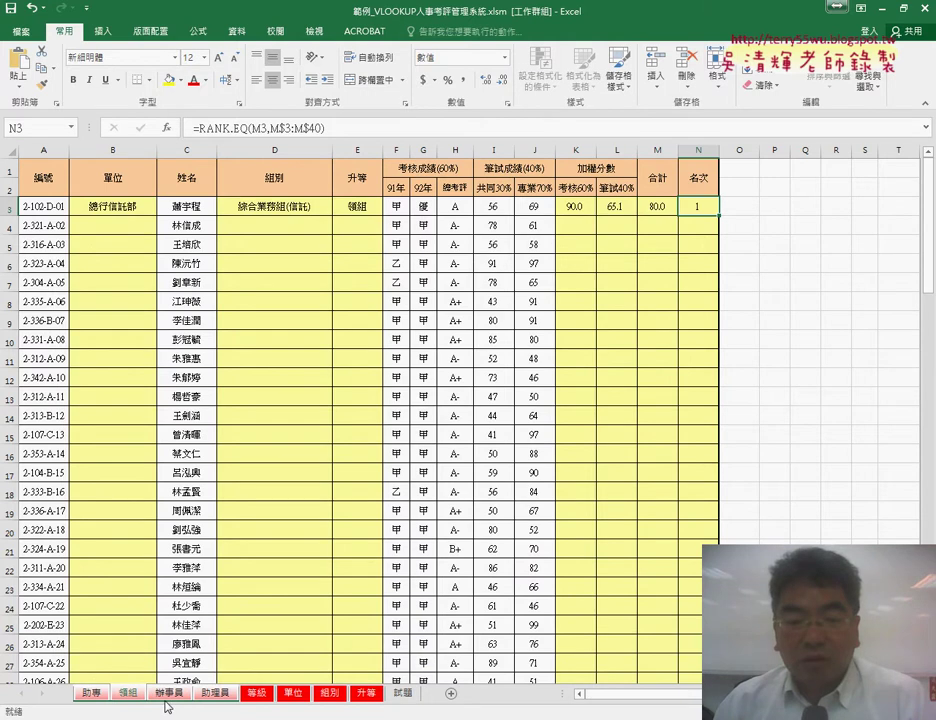
pyautogui.click(164, 695)
pyautogui.hotkey('ctrl', 'pagedown')
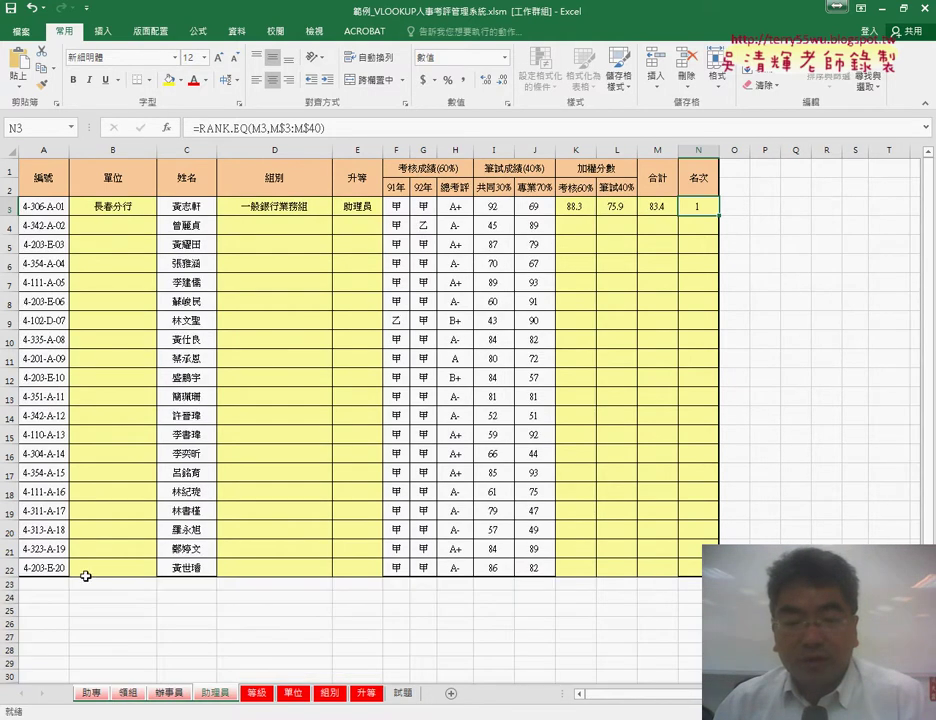
pyautogui.click(92, 694)
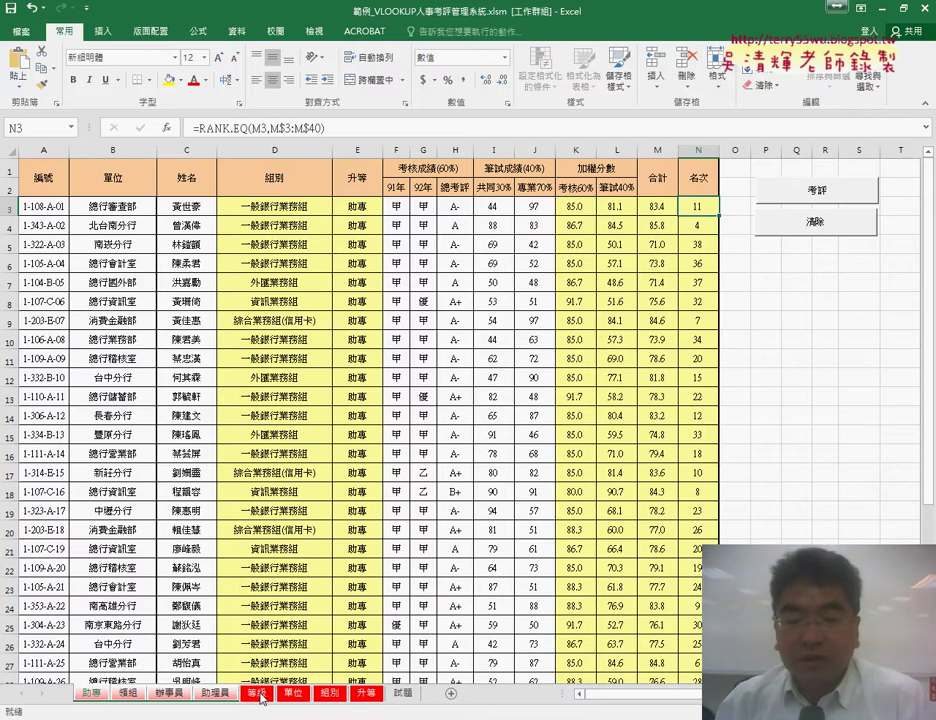
# - Look over the 等級 lookup tables, then go to the 領組 sheet
pyautogui.click(260, 695)
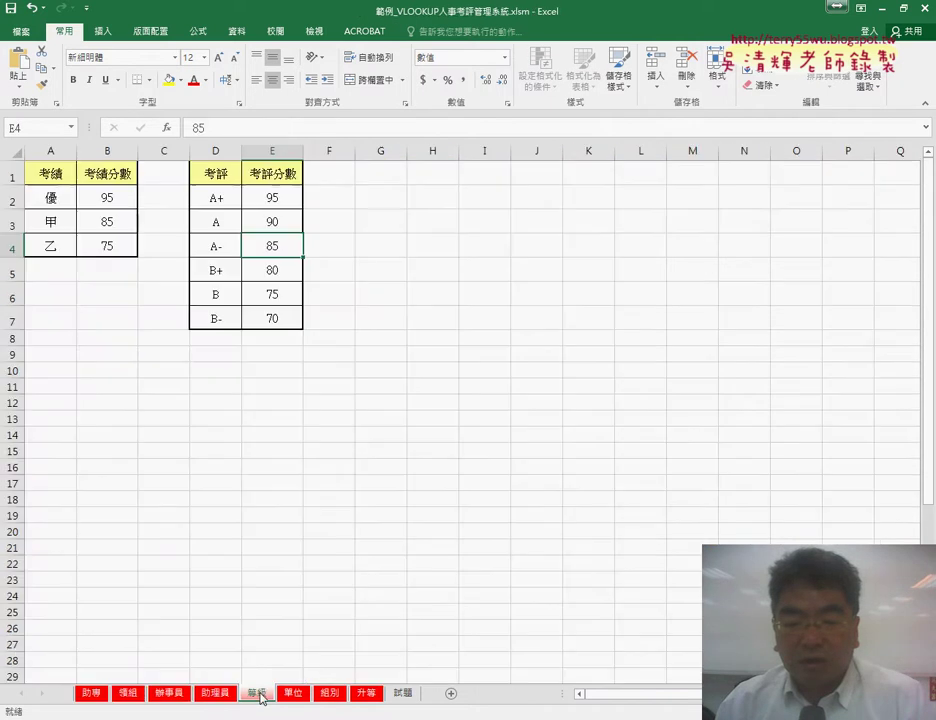
pyautogui.click(92, 695)
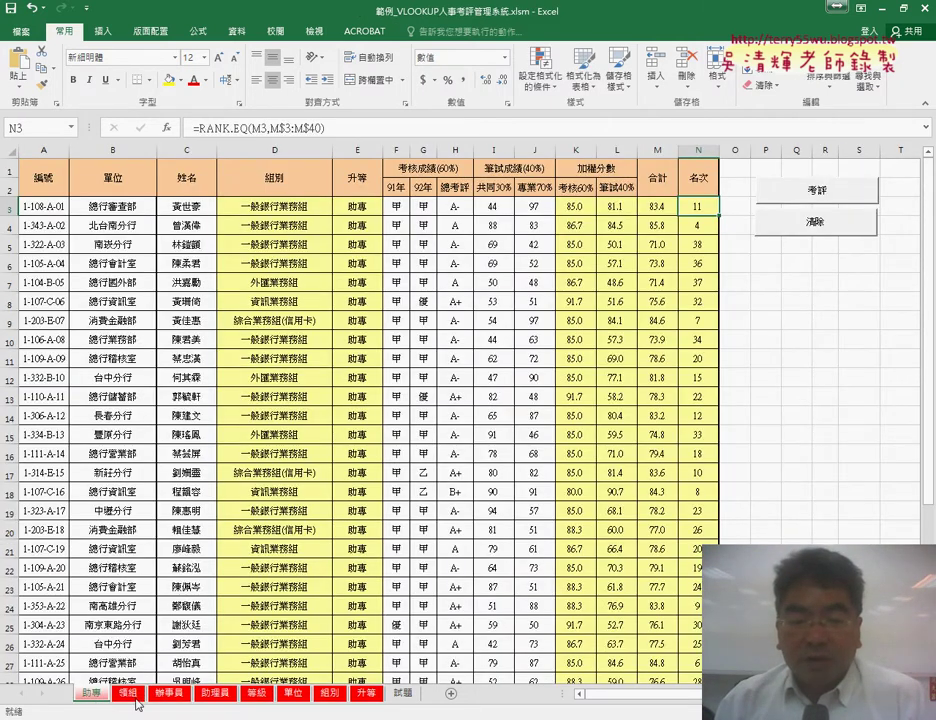
pyautogui.click(128, 694)
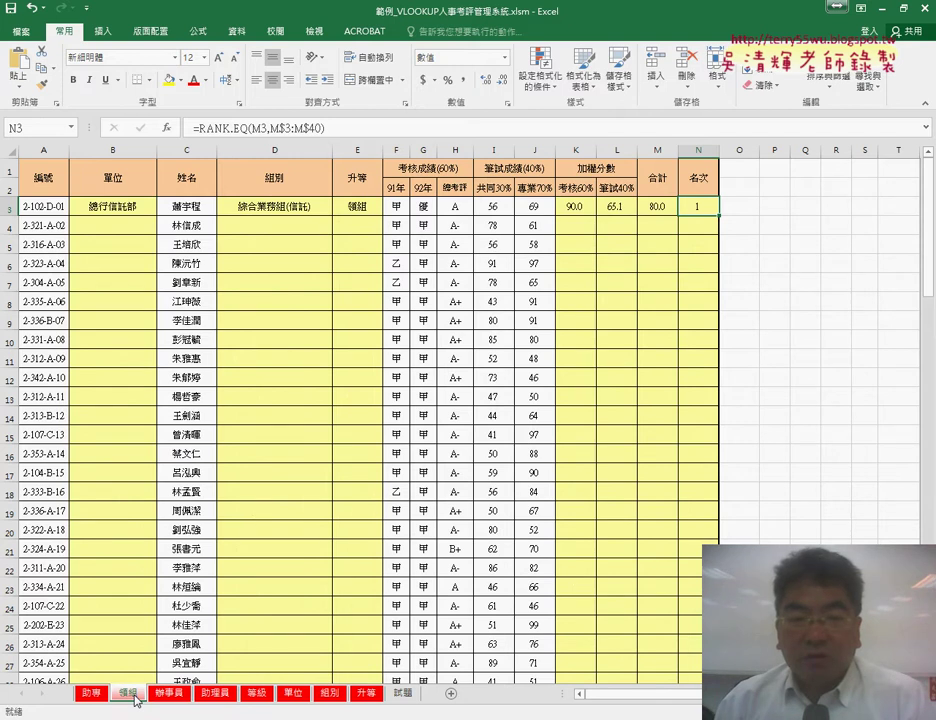
# - Fill the 單位 lookup formula down column B on the 領組 sheet
pyautogui.click(134, 211)
pyautogui.scroll(-7, 112, 403)
pyautogui.scroll(-4, 112, 403)
pyautogui.scroll(-8, 112, 403)
pyautogui.scroll(-4, 112, 403)
pyautogui.scroll(-4, 112, 403)
pyautogui.scroll(12, 112, 403)
pyautogui.scroll(11, 112, 403)
pyautogui.scroll(4, 112, 403)
pyautogui.doubleClick(156, 215)
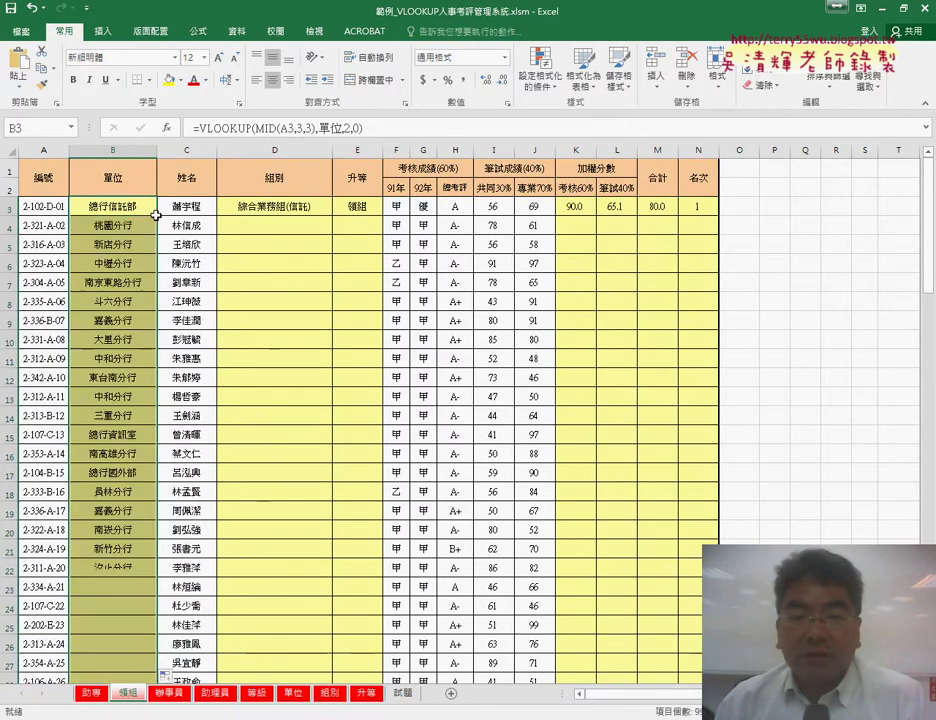
pyautogui.scroll(-8, 137, 439)
pyautogui.scroll(-8, 137, 440)
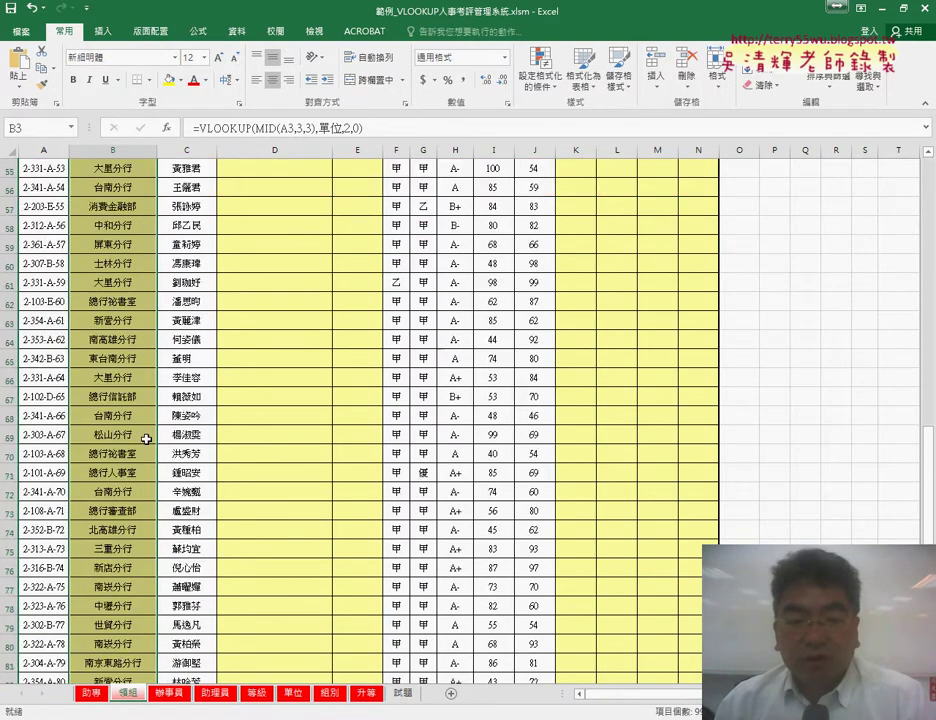
pyautogui.scroll(-9, 134, 443)
pyautogui.scroll(-4, 119, 452)
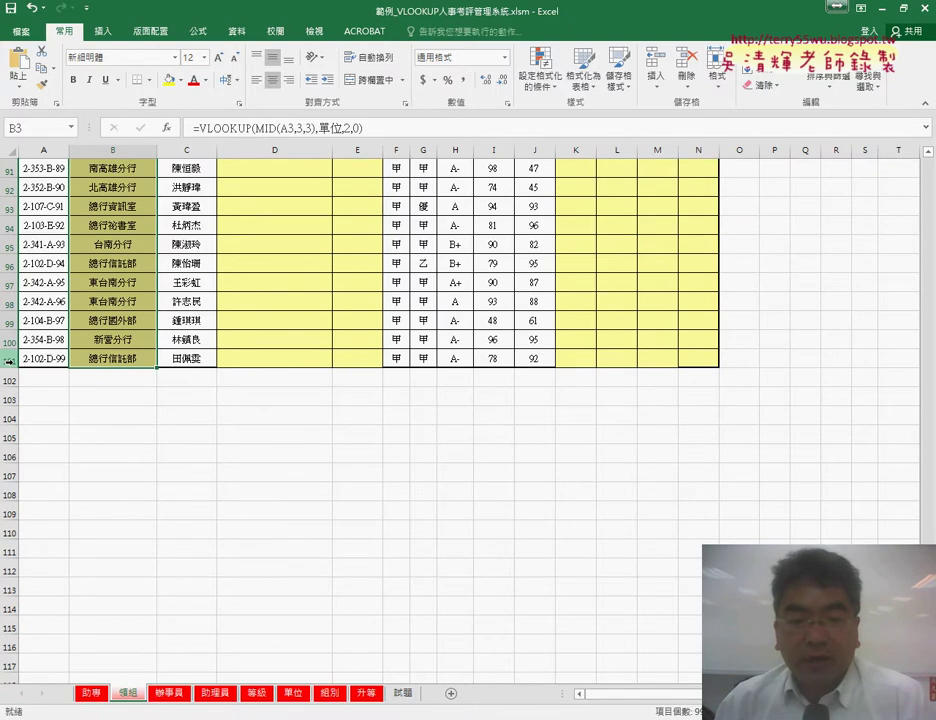
pyautogui.click(170, 700)
pyautogui.scroll(-9, 121, 599)
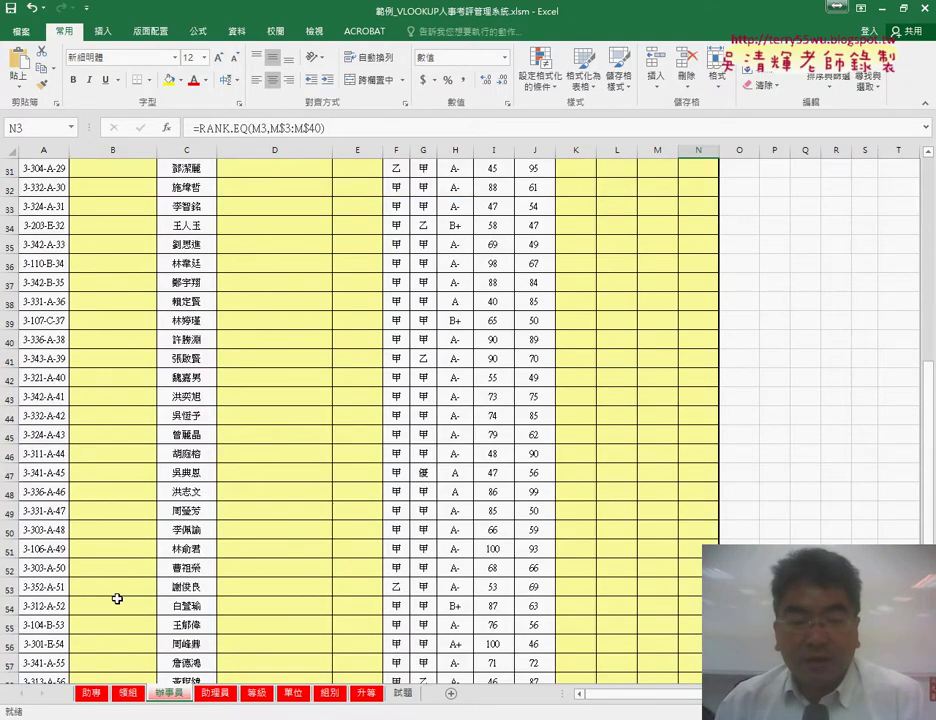
pyautogui.scroll(-5, 120, 598)
pyautogui.scroll(-2, 118, 597)
pyautogui.scroll(5, 170, 450)
pyautogui.scroll(4, 172, 666)
pyautogui.click(130, 697)
pyautogui.scroll(10, 200, 335)
pyautogui.scroll(10, 238, 290)
pyautogui.scroll(9, 238, 290)
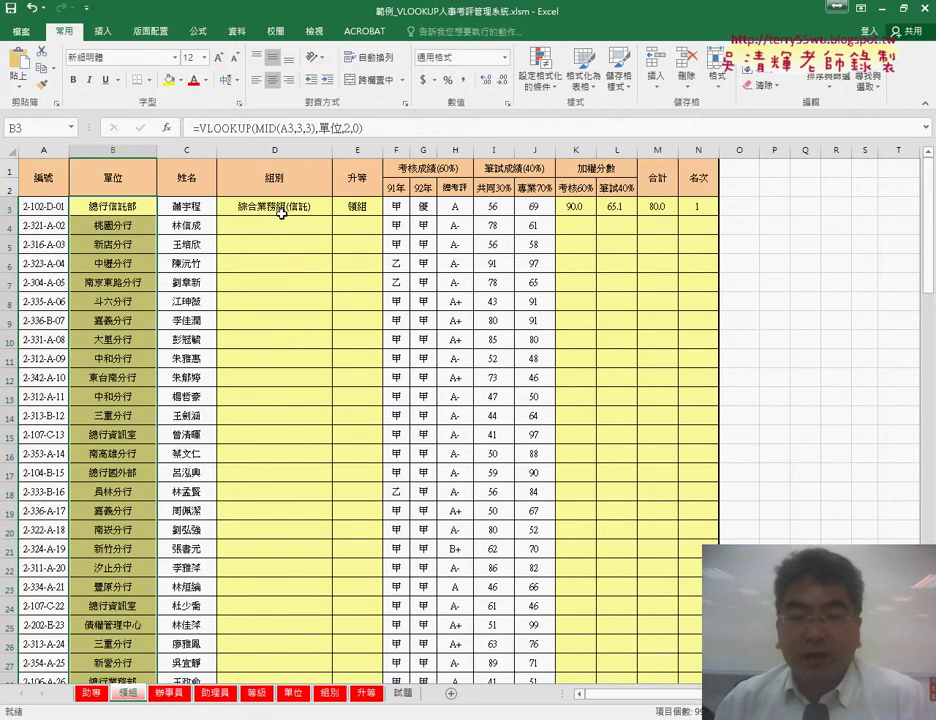
# - Fill the 組別, 升等, K and L scores, ROUND total and RANK.EQ rank down their columns
pyautogui.click(279, 207)
pyautogui.doubleClick(335, 215)
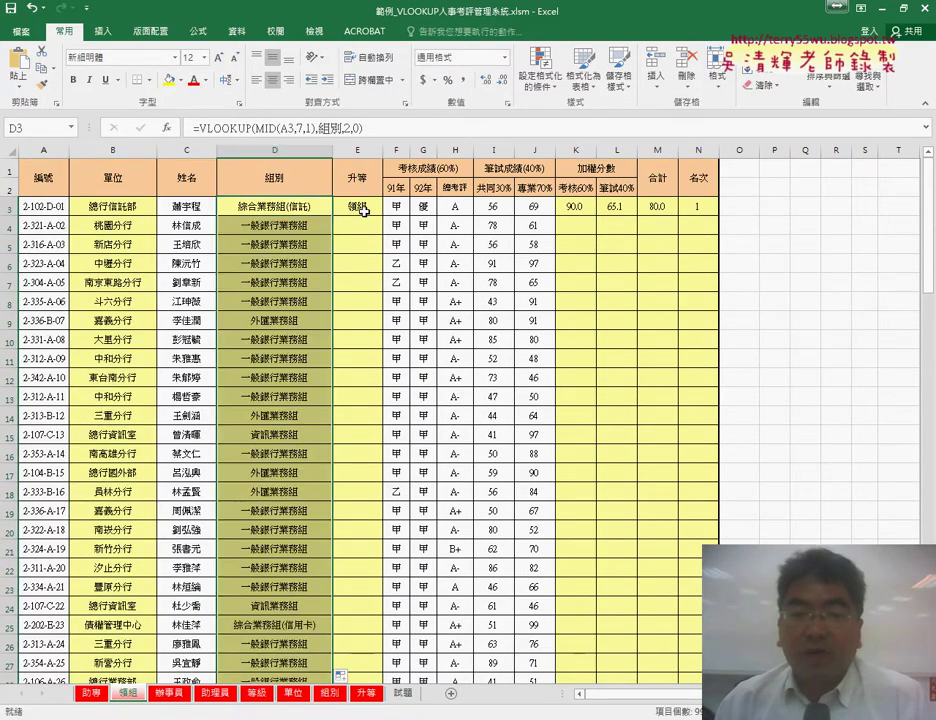
pyautogui.click(370, 208)
pyautogui.doubleClick(383, 215)
pyautogui.click(576, 207)
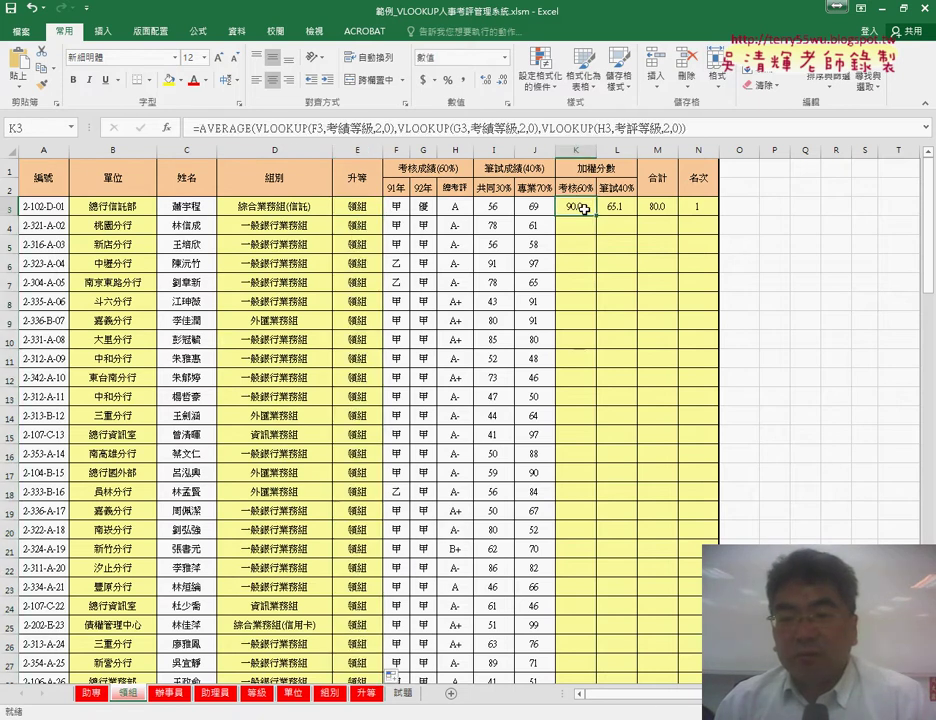
pyautogui.doubleClick(598, 215)
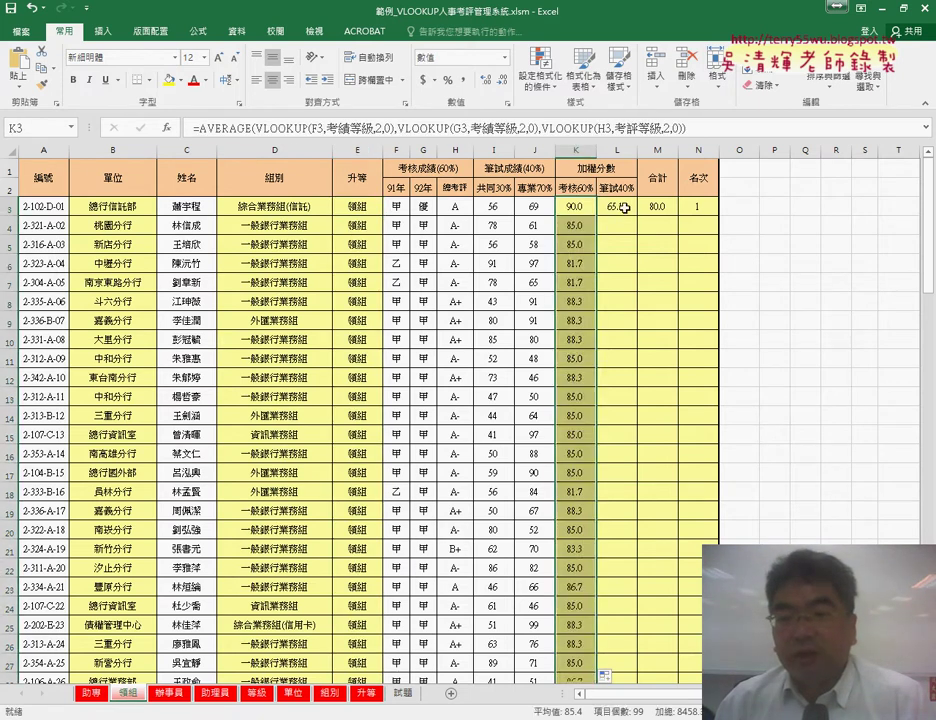
pyautogui.click(618, 207)
pyautogui.doubleClick(637, 215)
pyautogui.click(654, 206)
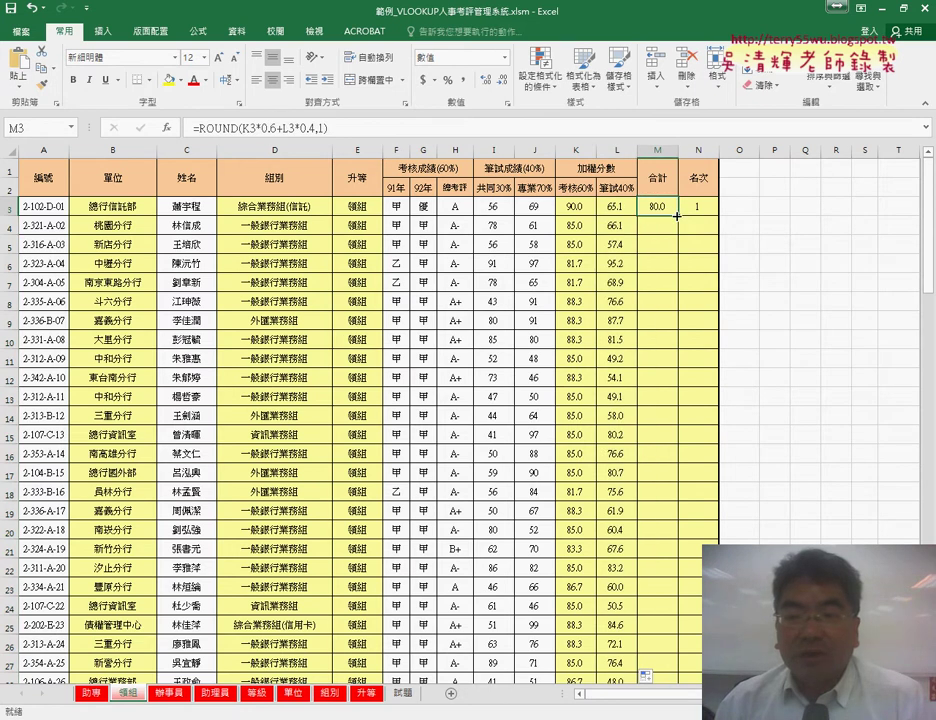
pyautogui.doubleClick(678, 215)
pyautogui.click(699, 209)
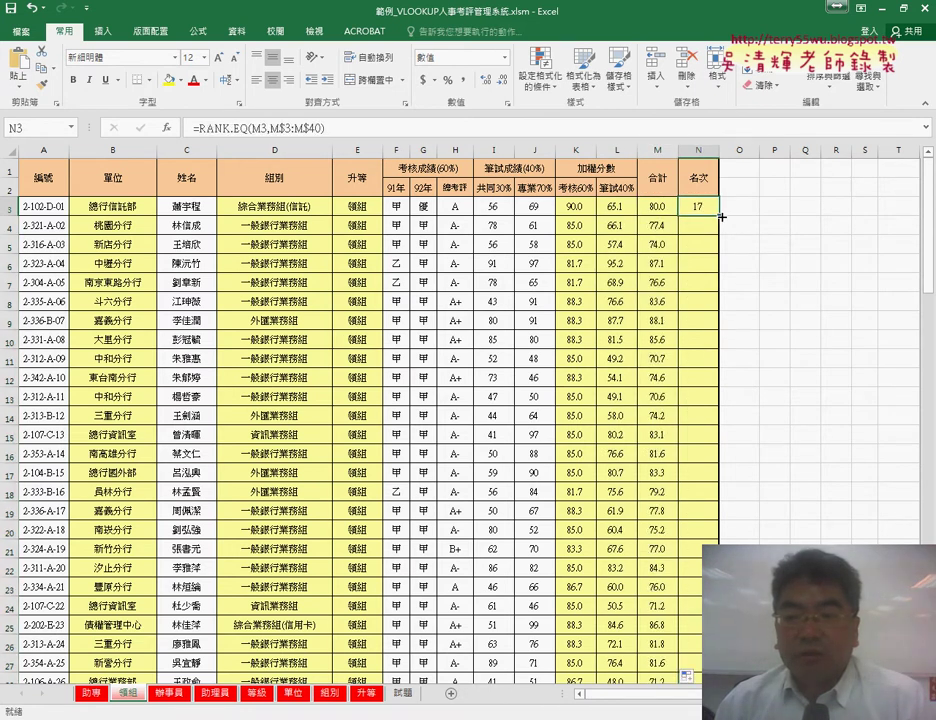
pyautogui.doubleClick(719, 215)
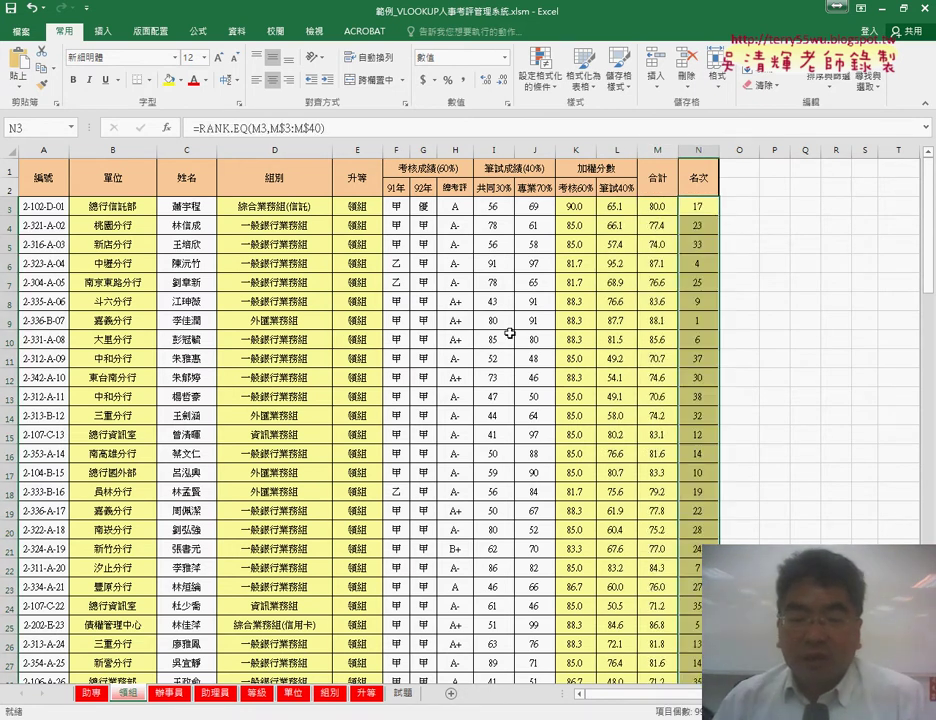
# - On 辦事員, fill the 單位, 組別 and 升等 lookups down columns B, D and E
pyautogui.click(170, 693)
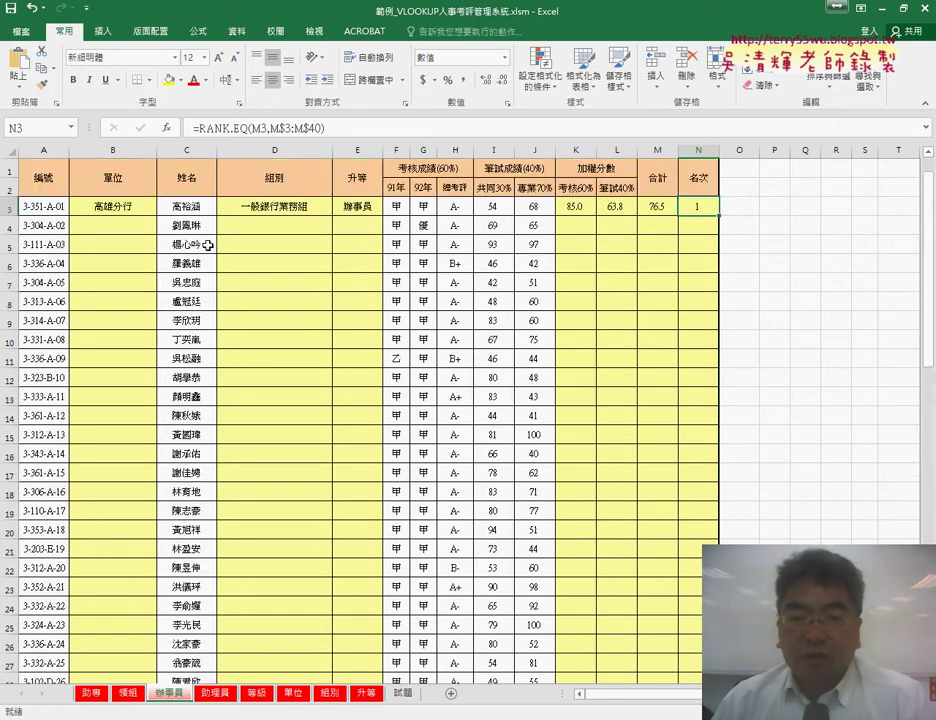
pyautogui.doubleClick(157, 215)
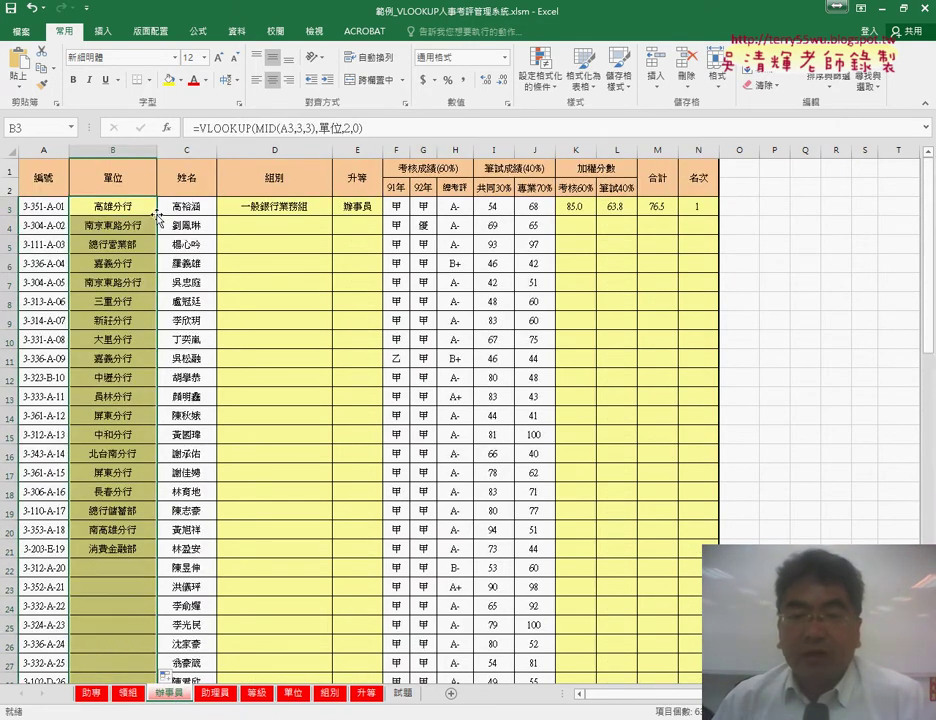
pyautogui.click(280, 206)
pyautogui.doubleClick(333, 216)
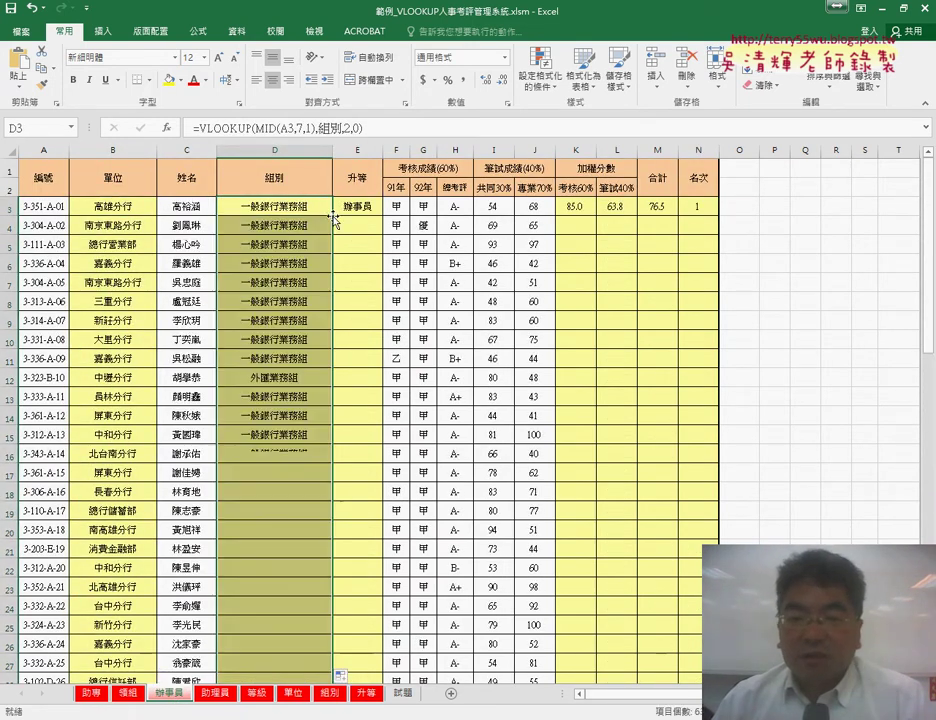
pyautogui.click(362, 206)
pyautogui.doubleClick(383, 214)
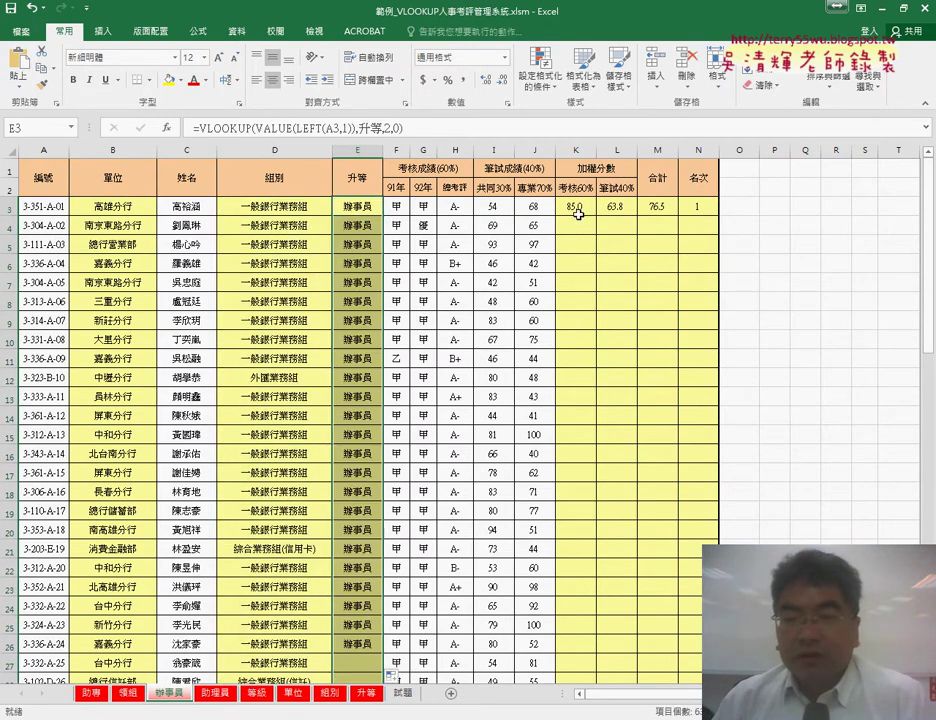
# - Fill the K and L scores, ROUND total and rank down, then move to 助理員
pyautogui.click(570, 206)
pyautogui.doubleClick(597, 216)
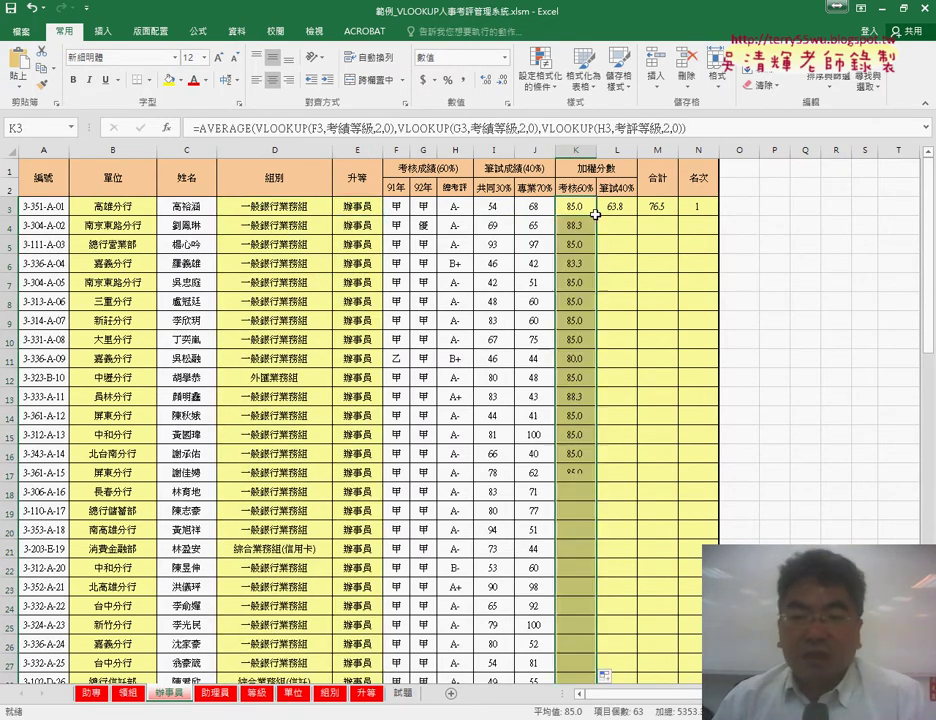
pyautogui.click(612, 206)
pyautogui.doubleClick(636, 216)
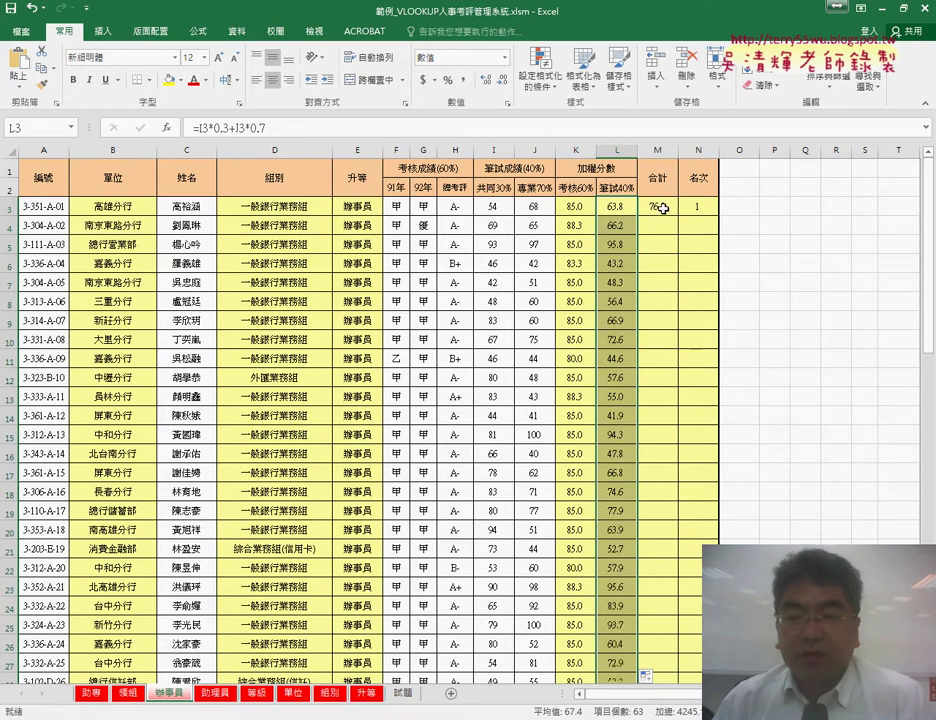
pyautogui.click(660, 207)
pyautogui.doubleClick(678, 215)
pyautogui.click(700, 208)
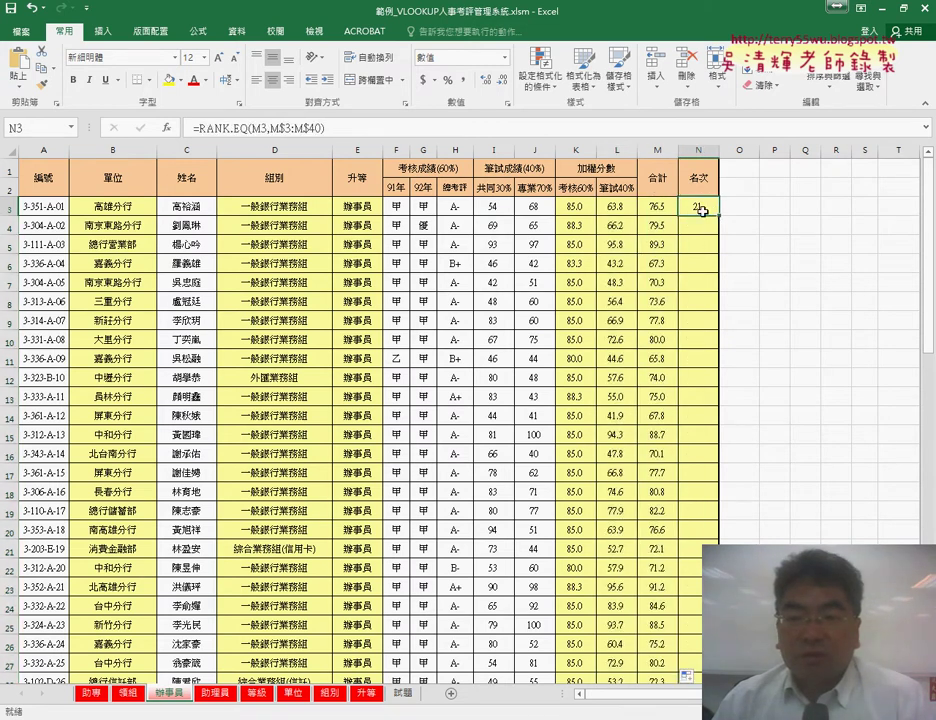
pyautogui.doubleClick(719, 216)
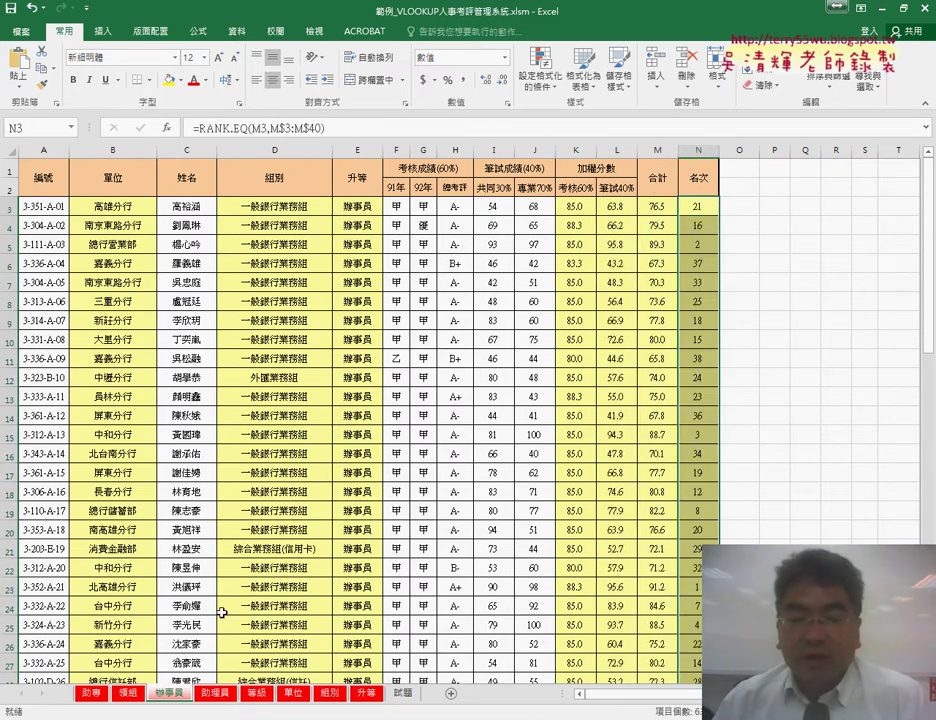
pyautogui.click(214, 692)
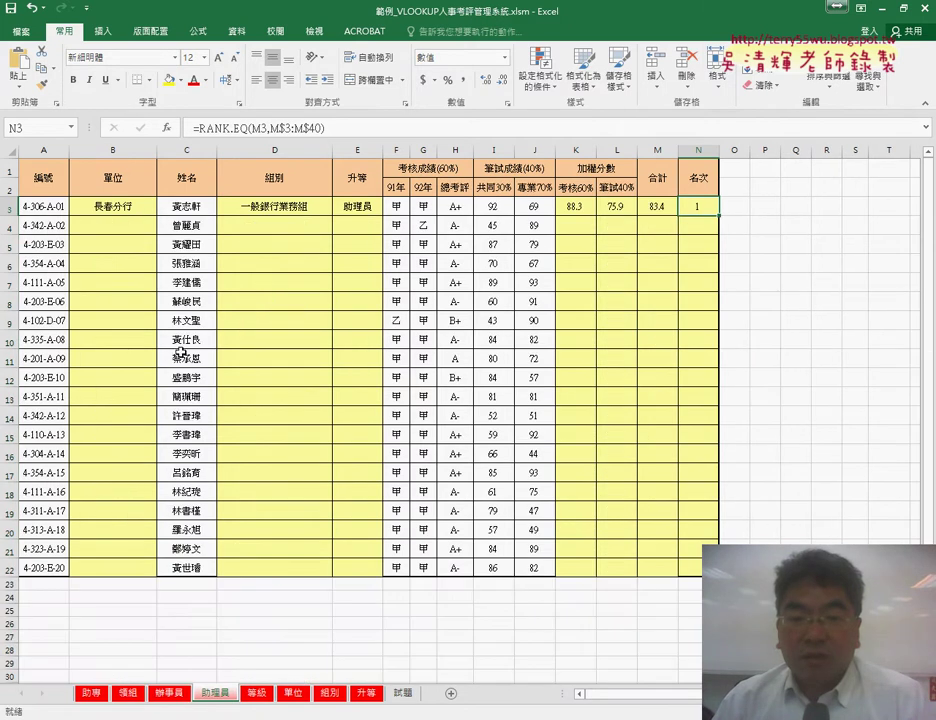
# - Fill the 單位, 組別 and 升等 lookups down columns B, D and E on 助理員
pyautogui.click(146, 212)
pyautogui.doubleClick(160, 216)
pyautogui.click(290, 206)
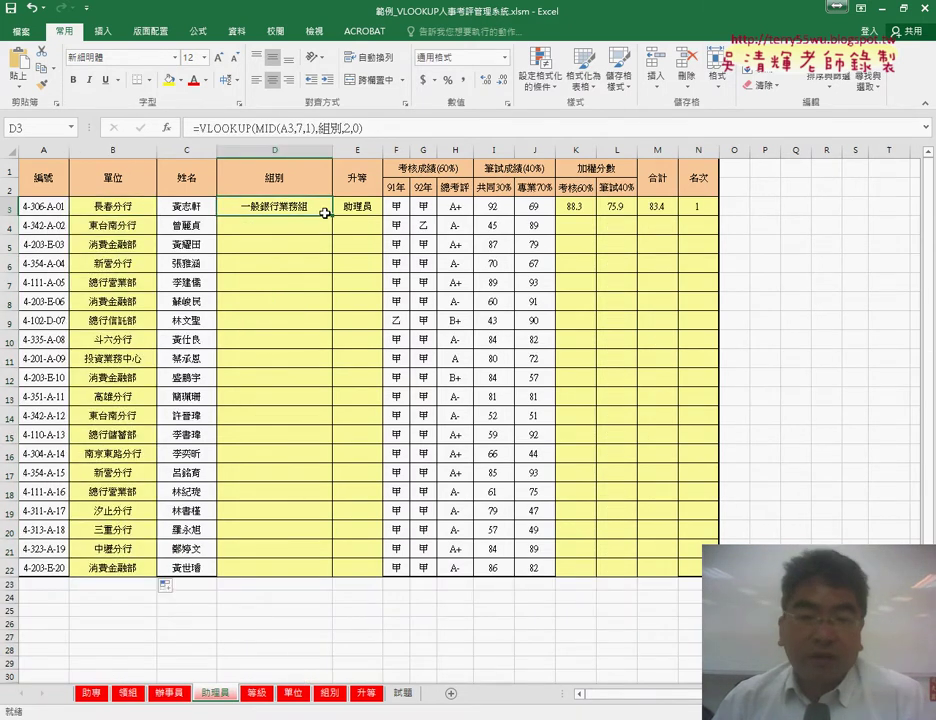
pyautogui.doubleClick(332, 216)
pyautogui.click(360, 210)
pyautogui.doubleClick(382, 215)
# - Copy the K and L scores, ROUND total and RANK.EQ rank down to row 22
pyautogui.click(582, 204)
pyautogui.doubleClick(592, 222)
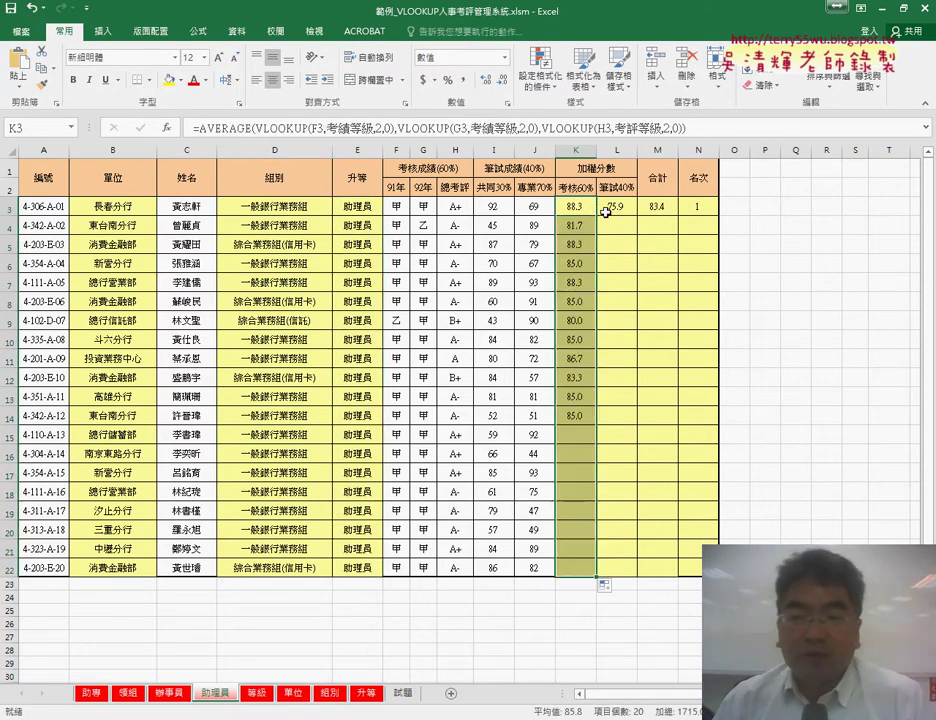
pyautogui.click(626, 206)
pyautogui.doubleClick(637, 214)
pyautogui.click(656, 206)
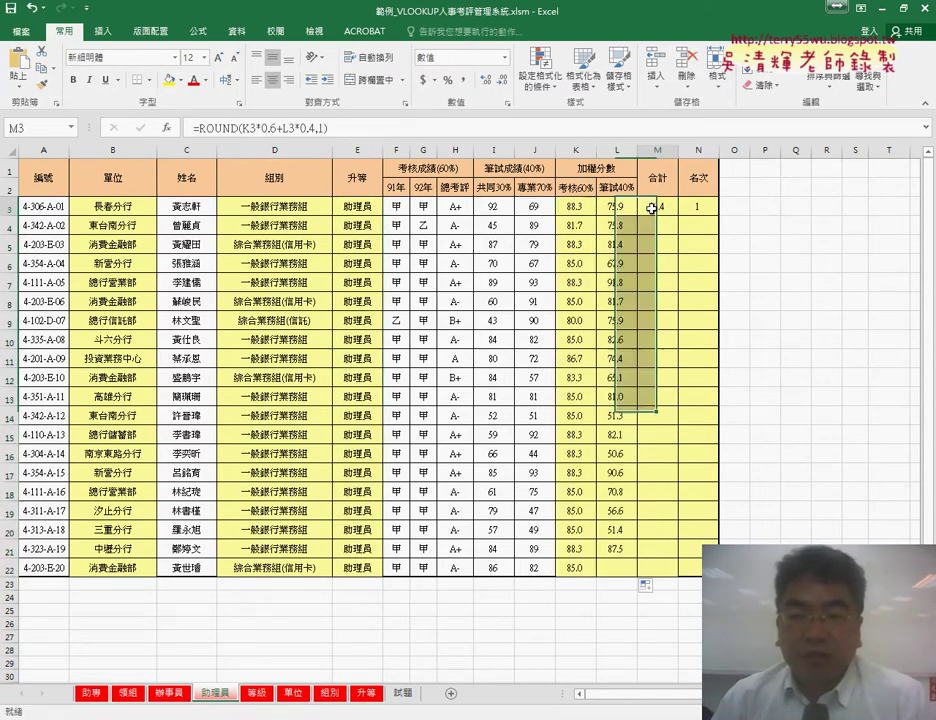
pyautogui.doubleClick(677, 215)
pyautogui.click(707, 212)
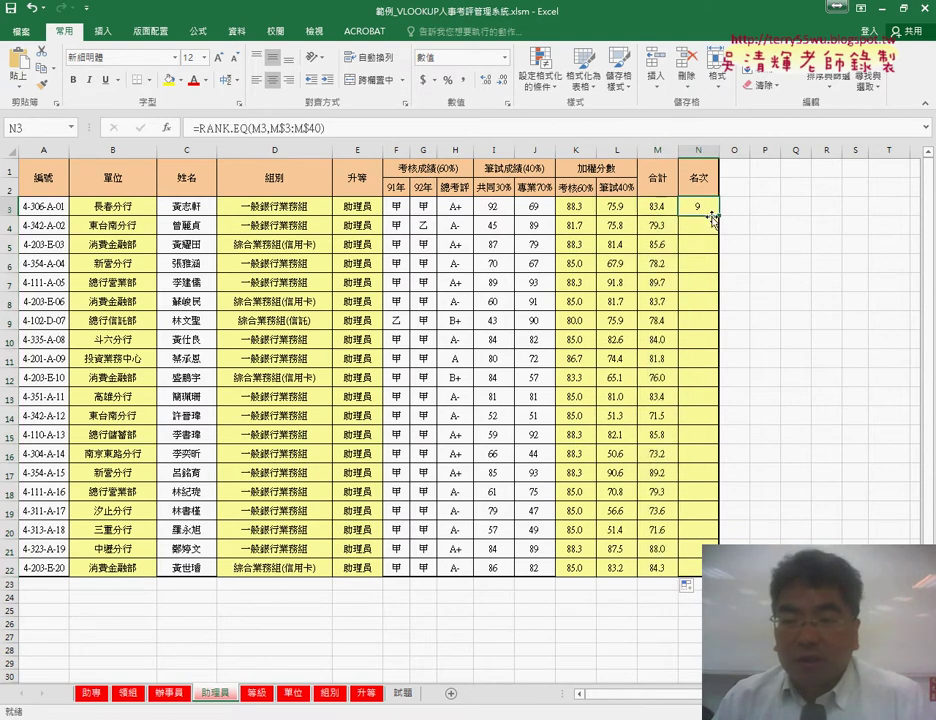
pyautogui.doubleClick(718, 216)
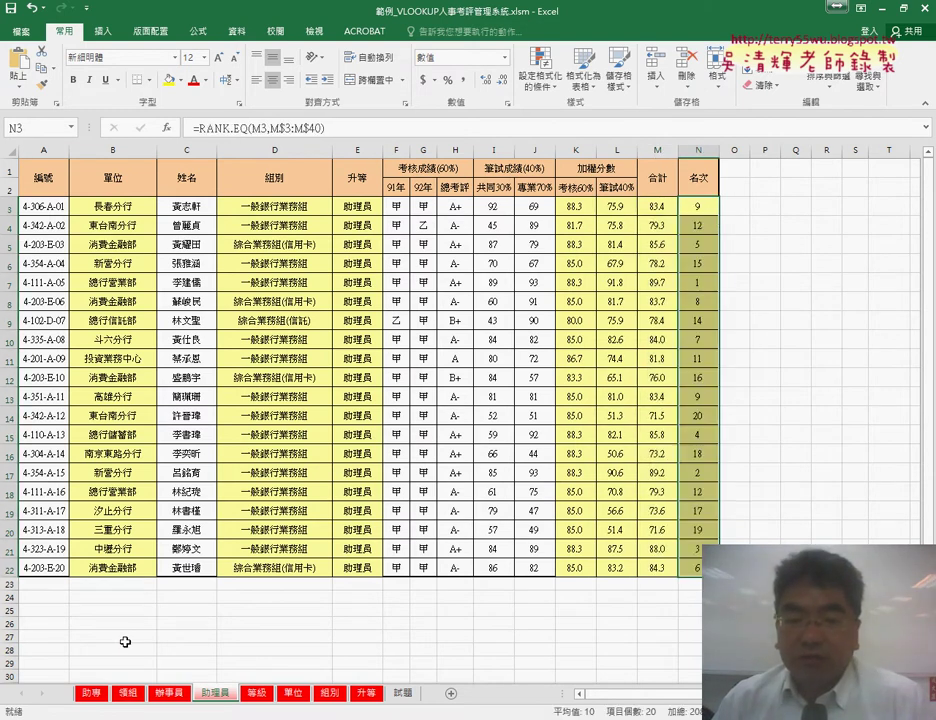
# - Switch back to the 助專 sheet to review its totals and RANK.EQ rankings
pyautogui.click(92, 693)
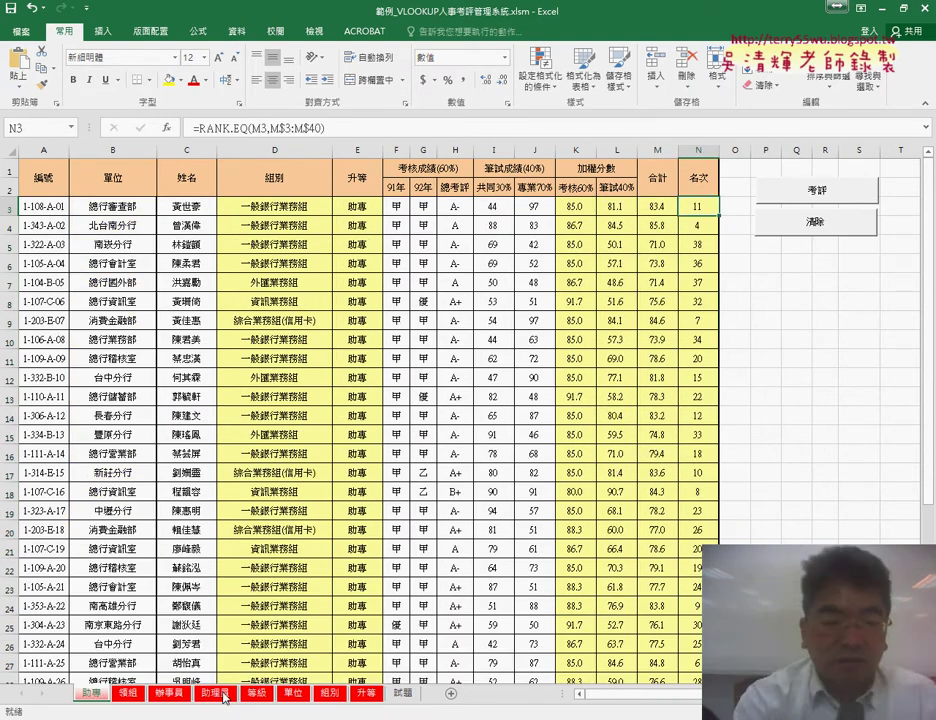